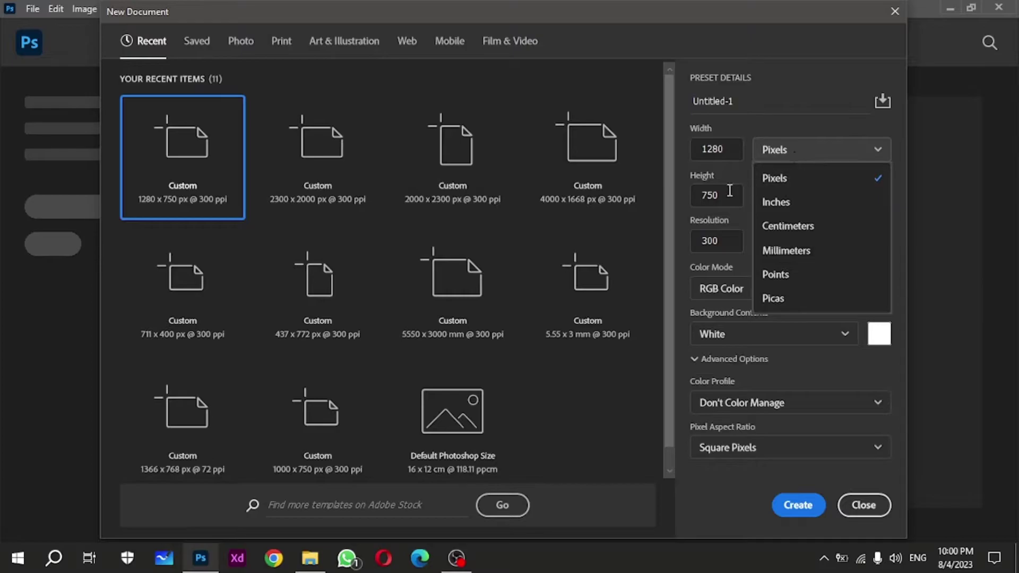
Create a 1280 × 750 px RGB document at 300 ppi with a white background and unlock its background layer
left_click_drag(724, 194, 695, 194)
left_click_drag(714, 239, 696, 240)
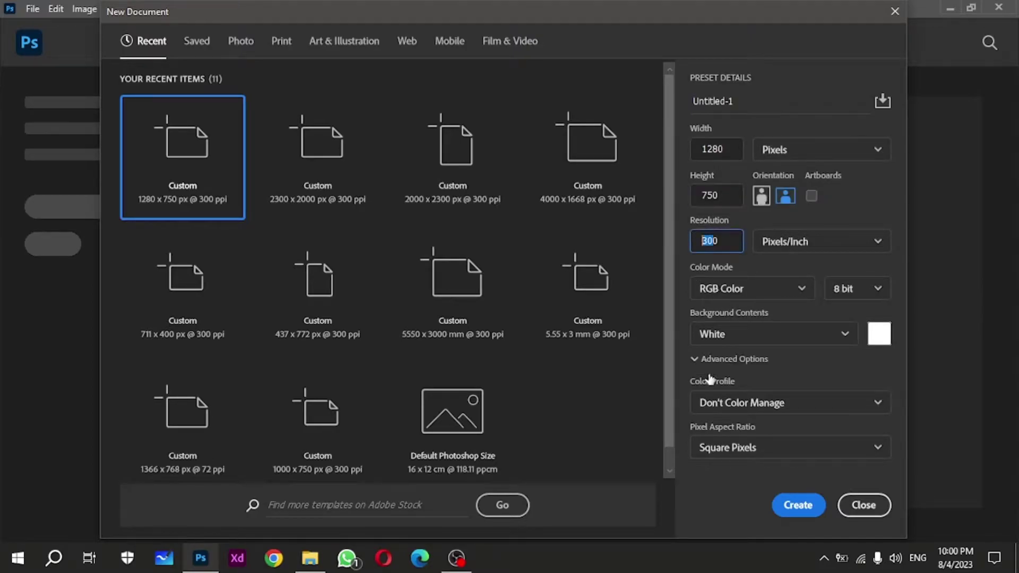
left_click(802, 506)
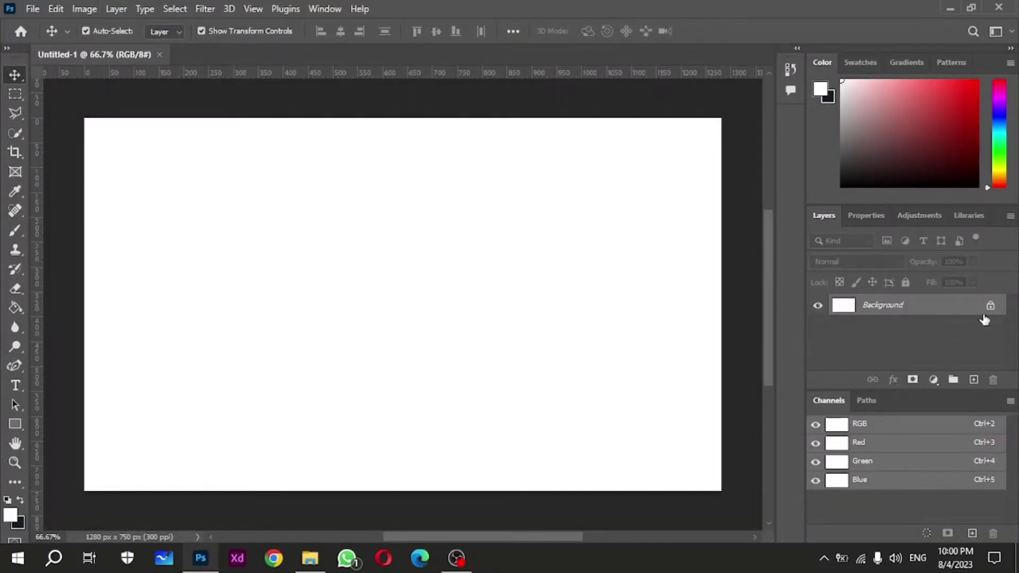
left_click(989, 305)
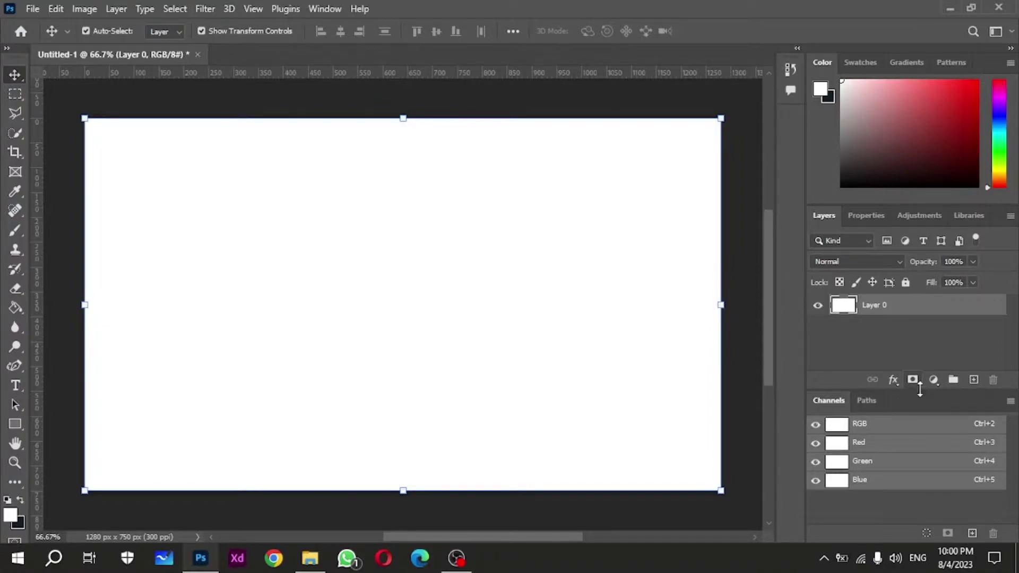
left_click_drag(920, 389, 902, 472)
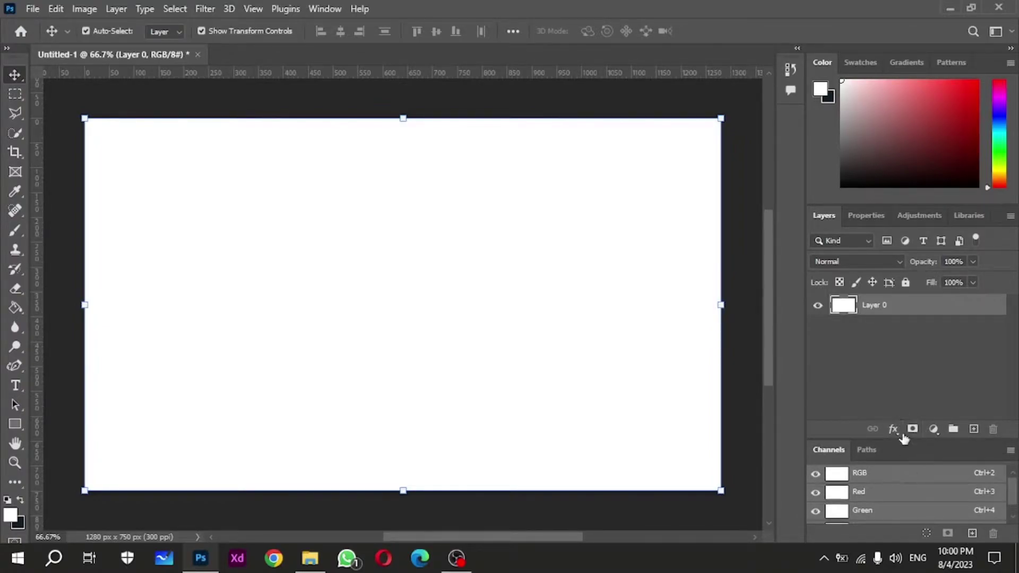
Add a Gradient fill layer and load the Foreground to Background preset from the Basics group in the Gradient Editor
left_click(932, 432)
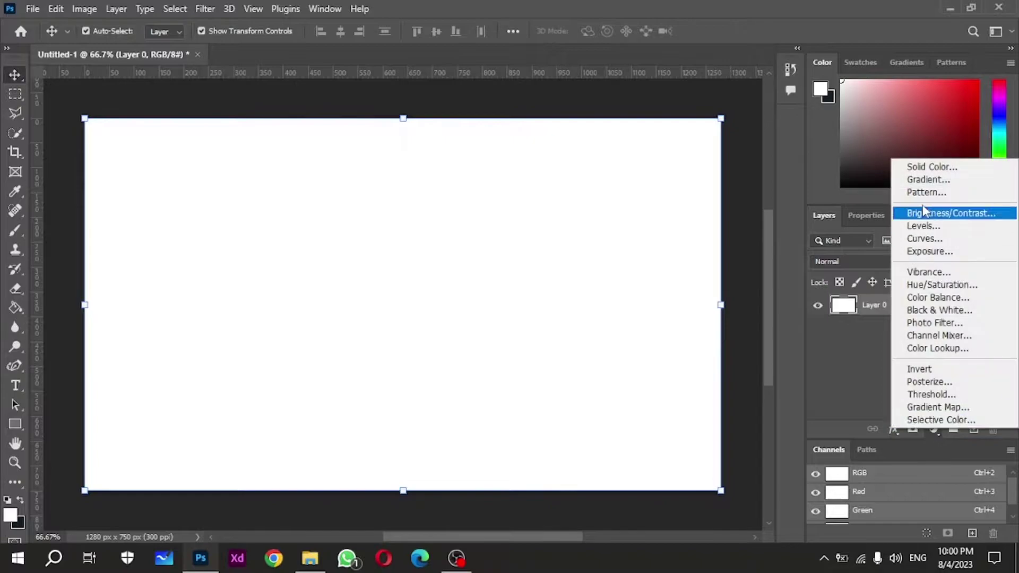
left_click(921, 177)
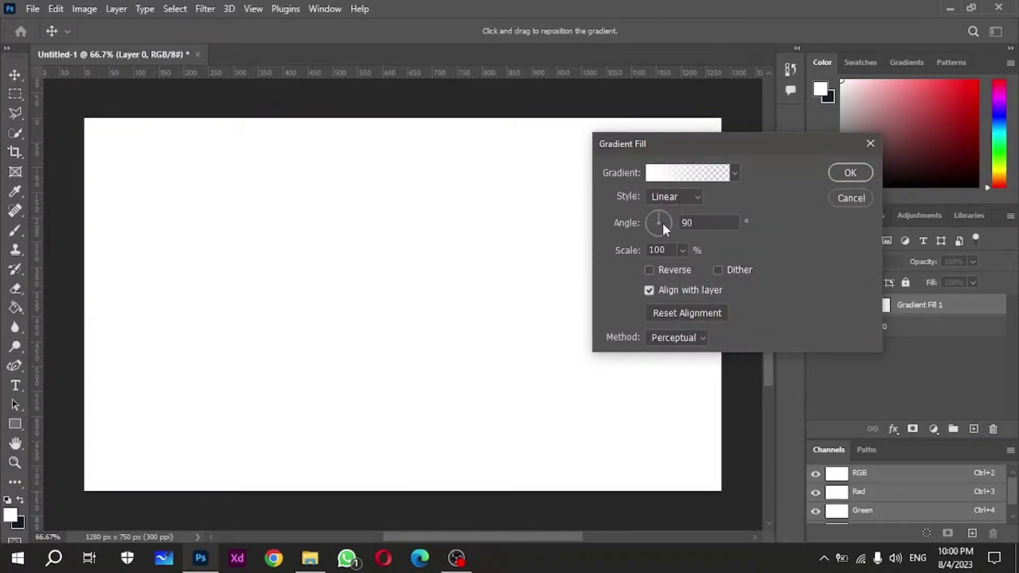
left_click(657, 174)
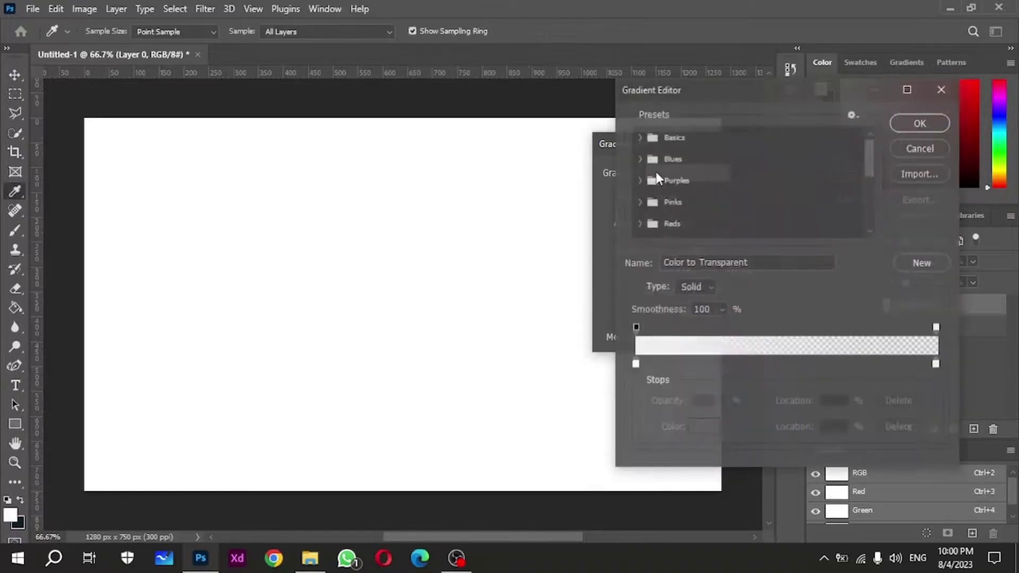
left_click(641, 137)
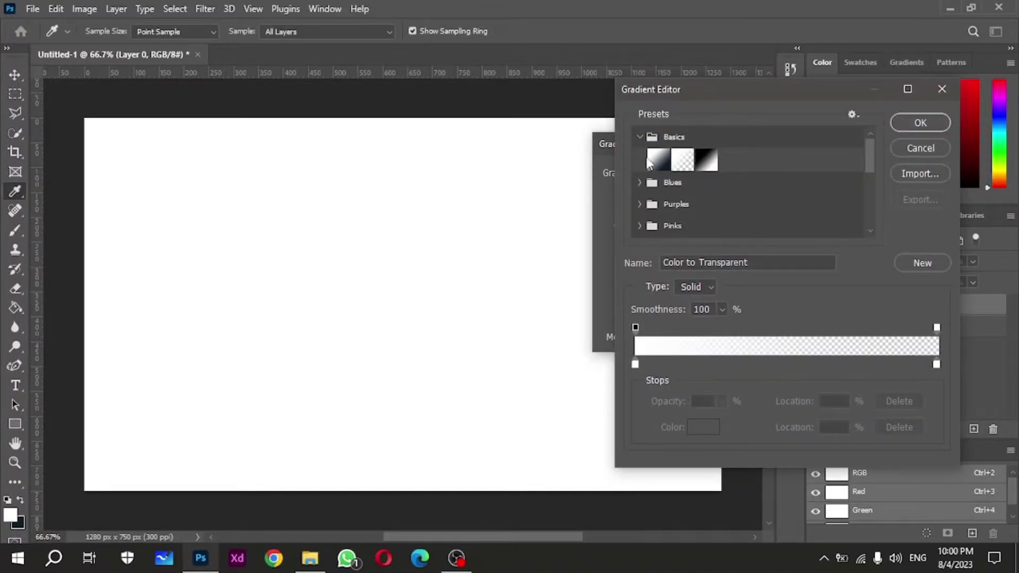
left_click(657, 160)
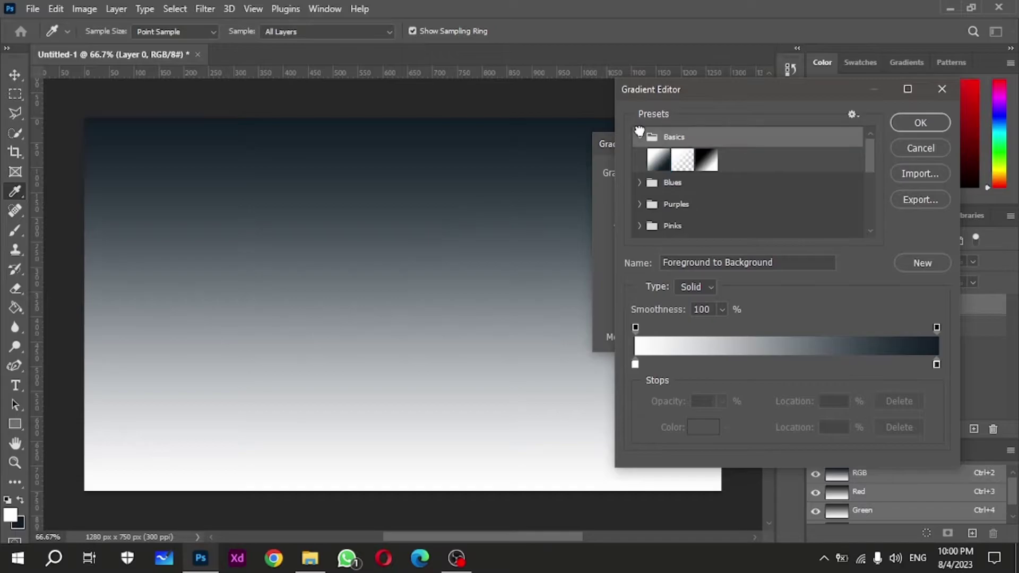
left_click(641, 138)
Set the gradient's starting color stop to CECECE
double_click(635, 363)
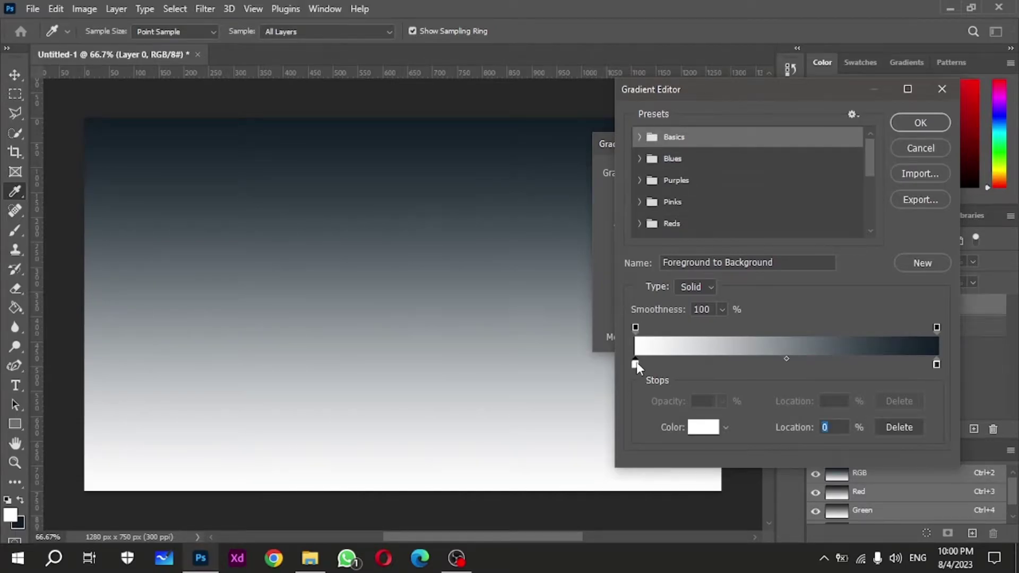
left_click_drag(600, 233, 572, 267)
left_click(597, 270)
type("CECEc5")
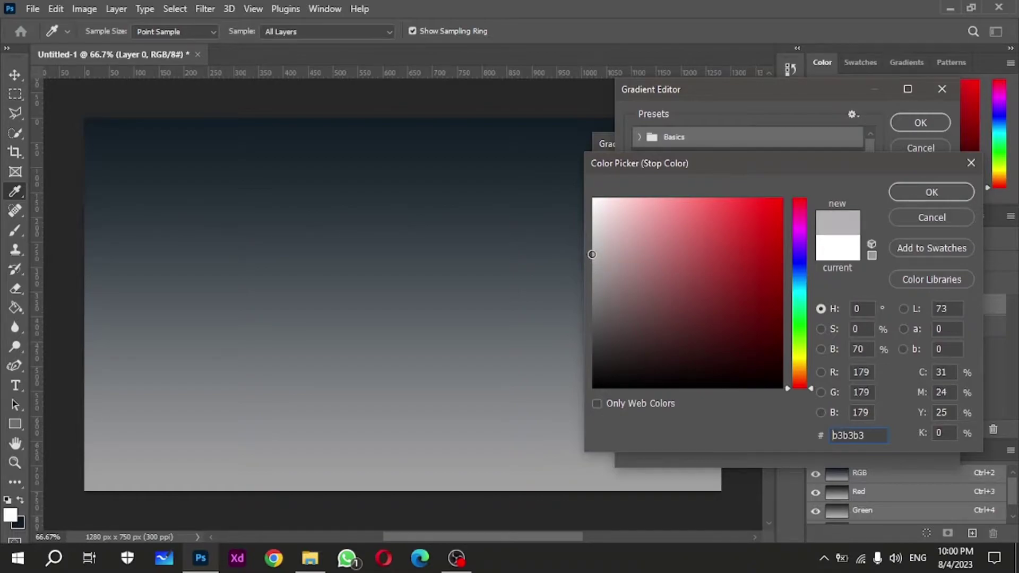
key("BackSpace")
key("BackSpace")
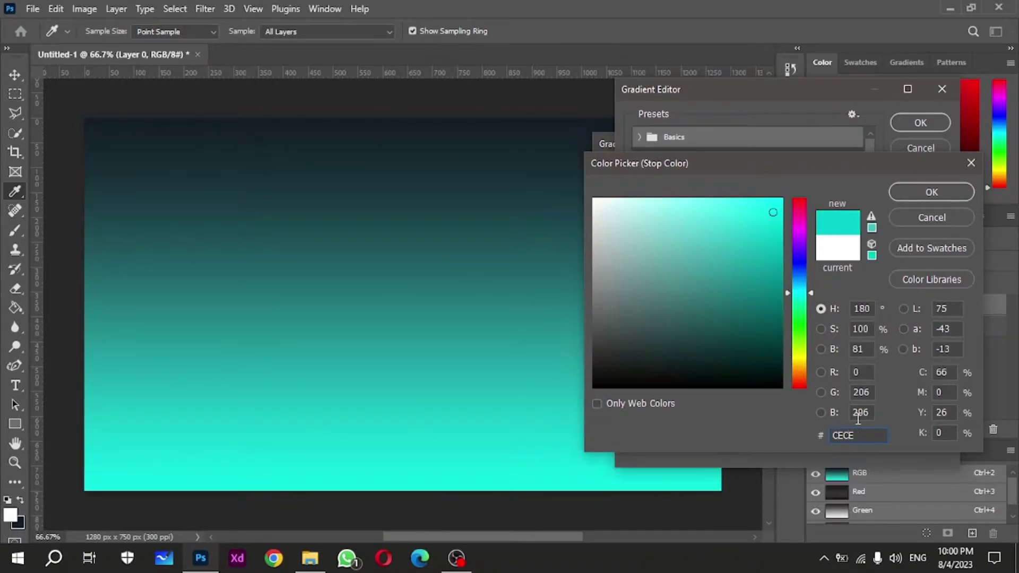
type("CE")
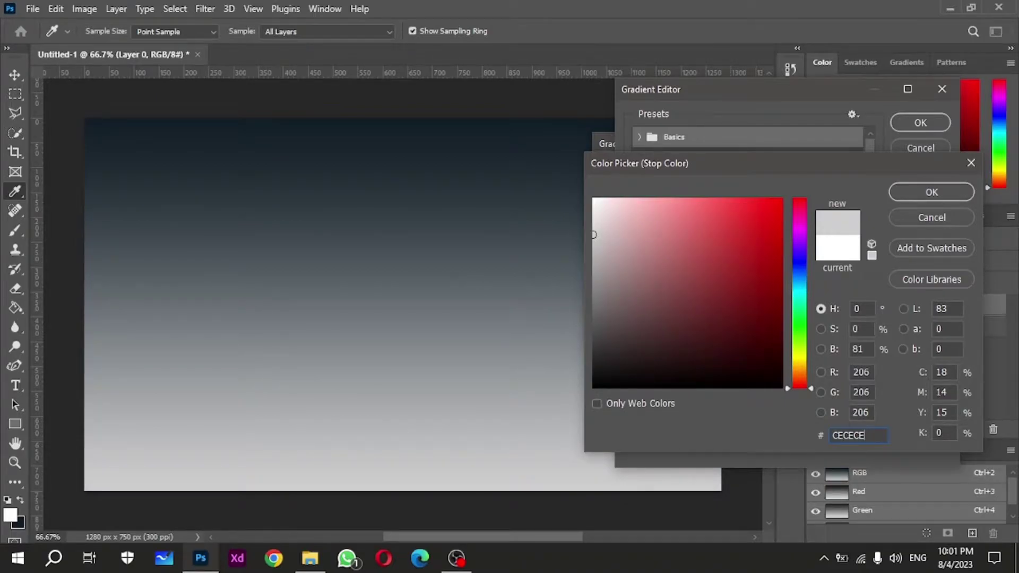
key("Return")
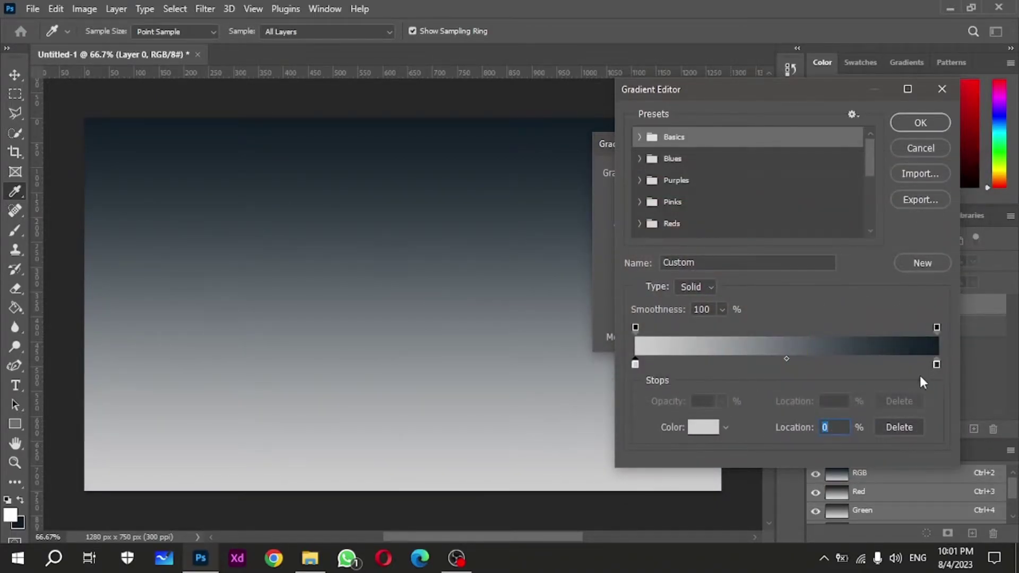
Set the gradient's end color stop to f3f3f3 and accept the edited gradient
double_click(936, 364)
type("f3f3f3")
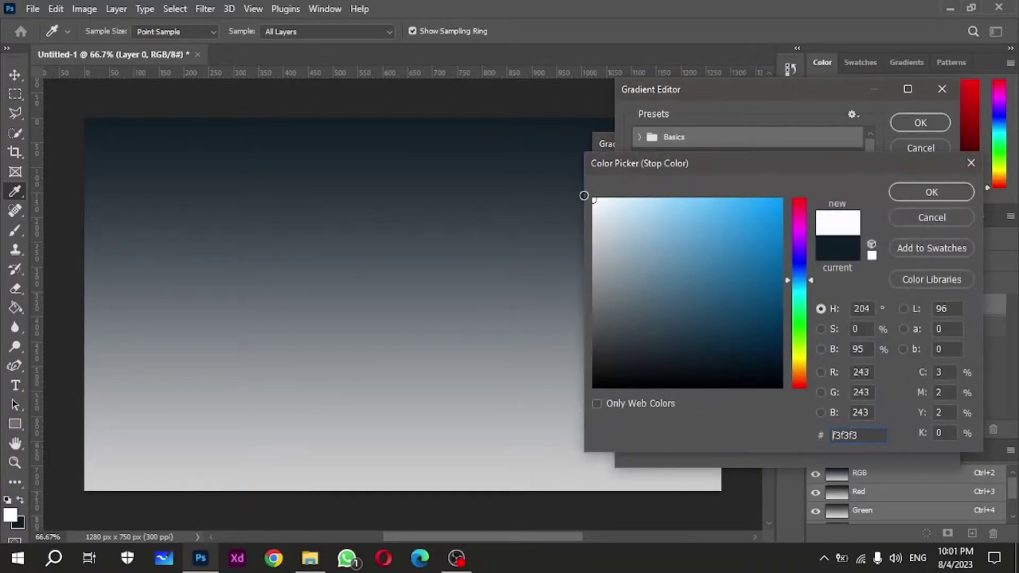
left_click(931, 192)
double_click(635, 364)
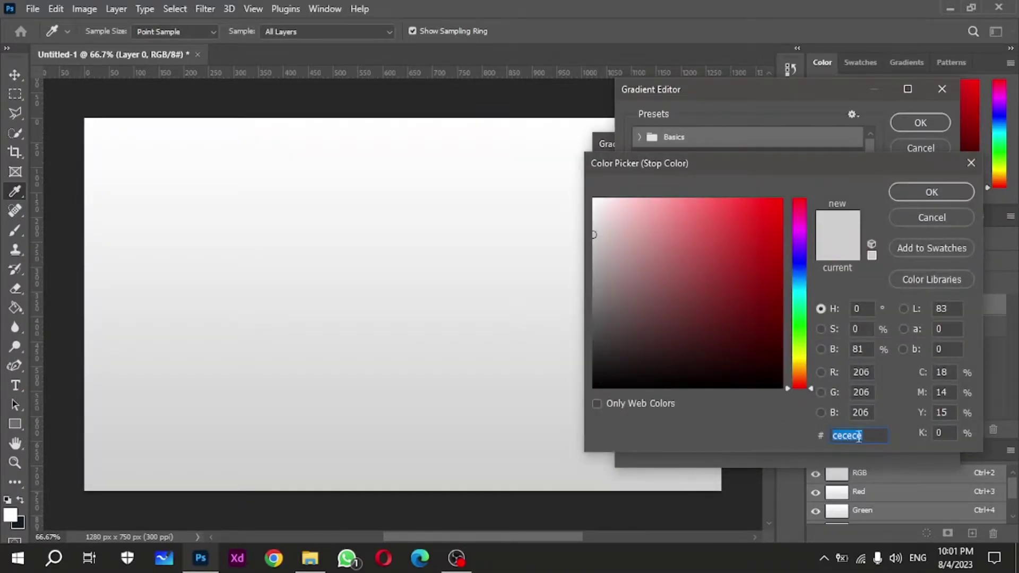
left_click(921, 197)
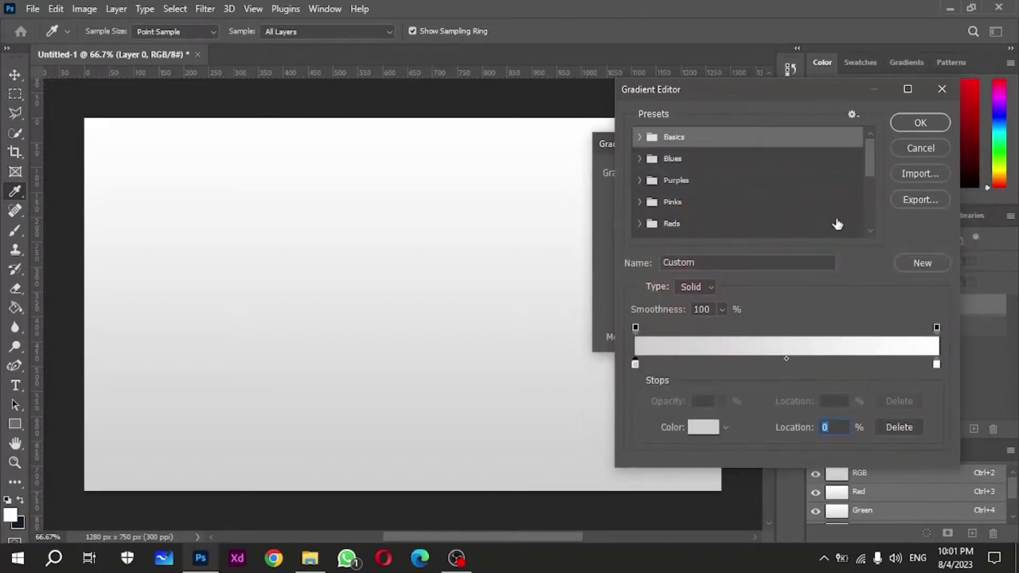
left_click(700, 287)
left_click(699, 287)
left_click(926, 121)
Make the gradient fill Radial, reversed and dithered, with a 55° angle and 147% scale, and apply it
left_click(677, 202)
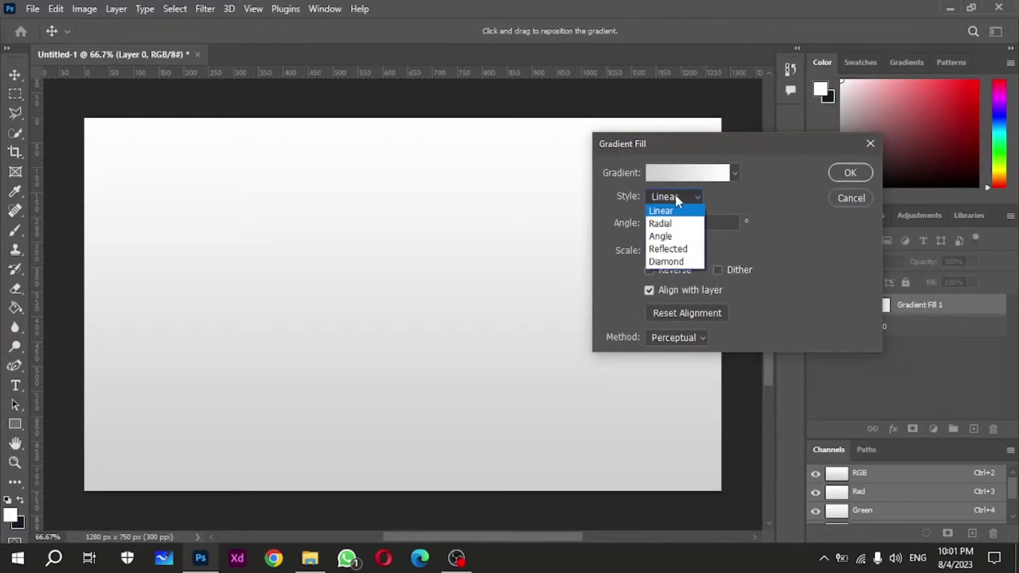
left_click(666, 223)
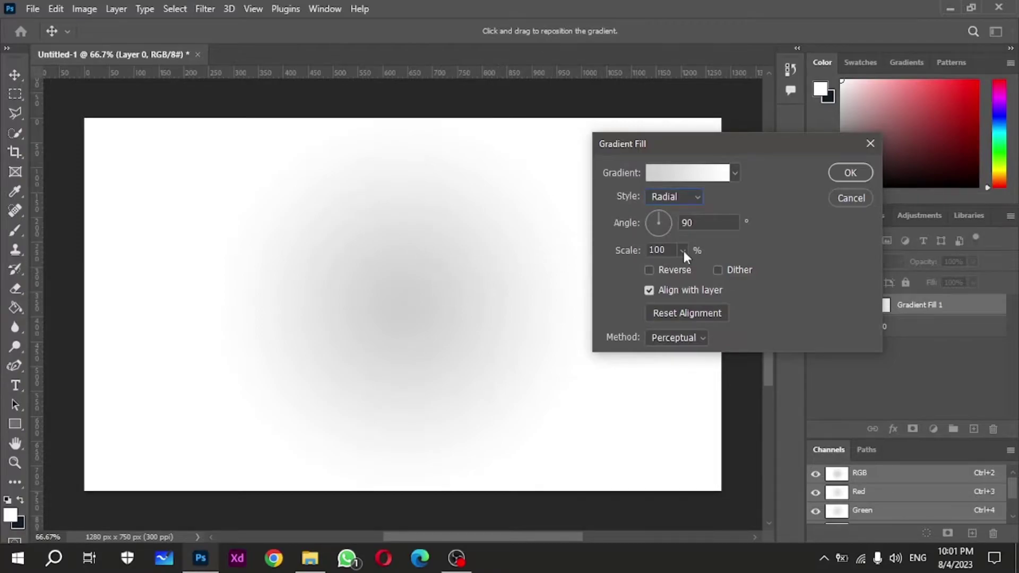
left_click(649, 270)
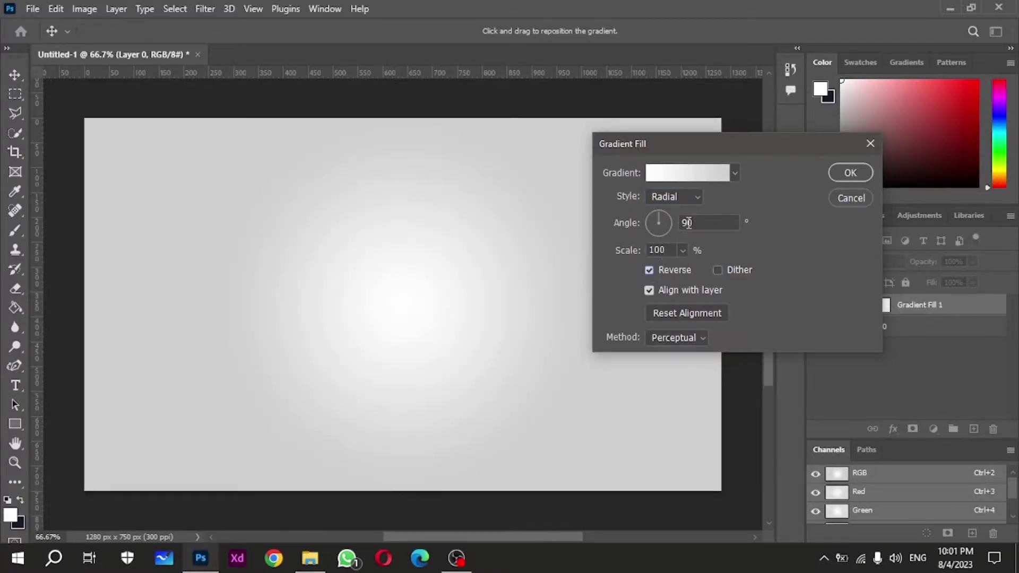
left_click_drag(695, 224, 660, 224)
type("55")
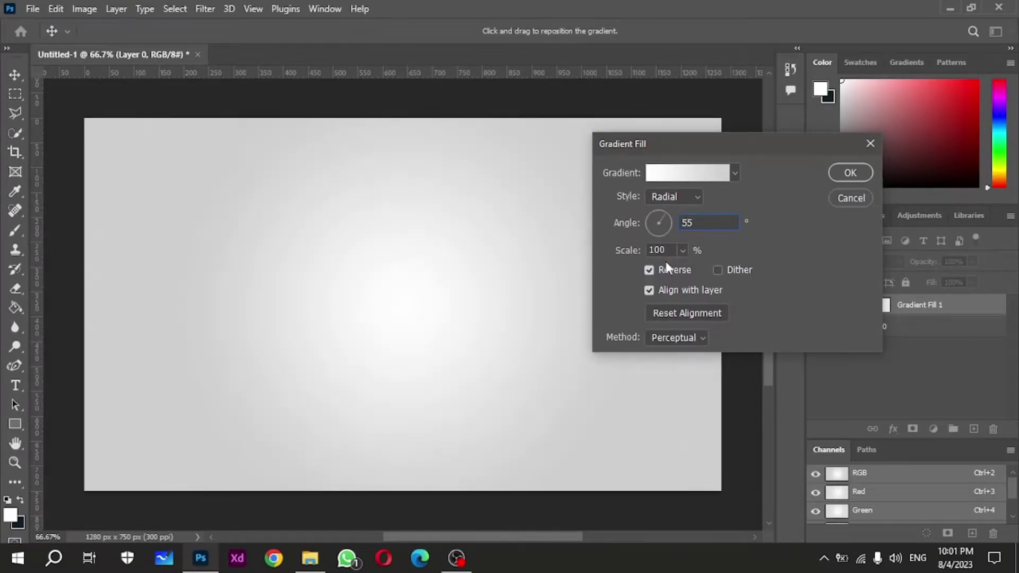
left_click_drag(682, 272, 691, 271)
left_click(727, 239)
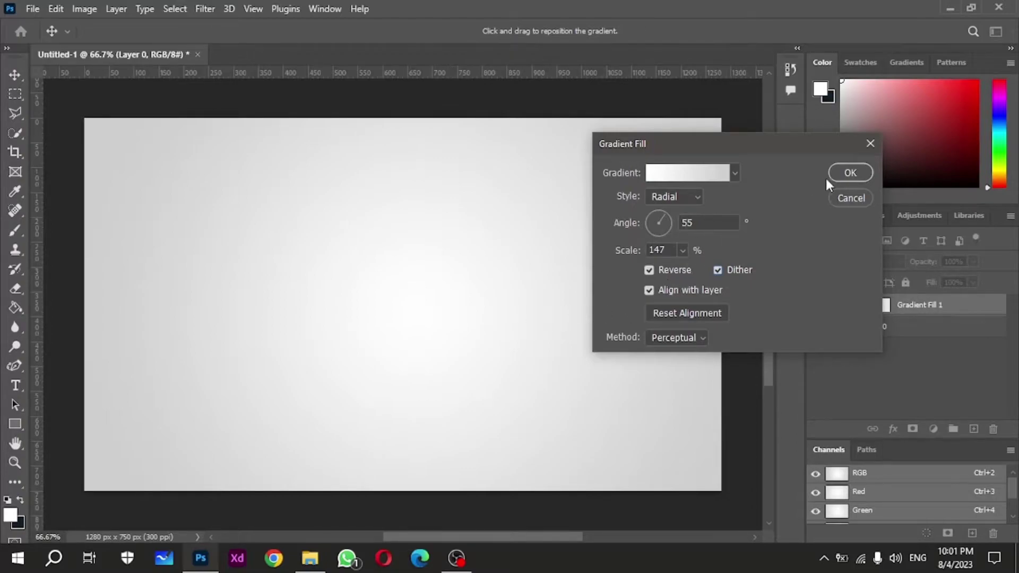
left_click(848, 173)
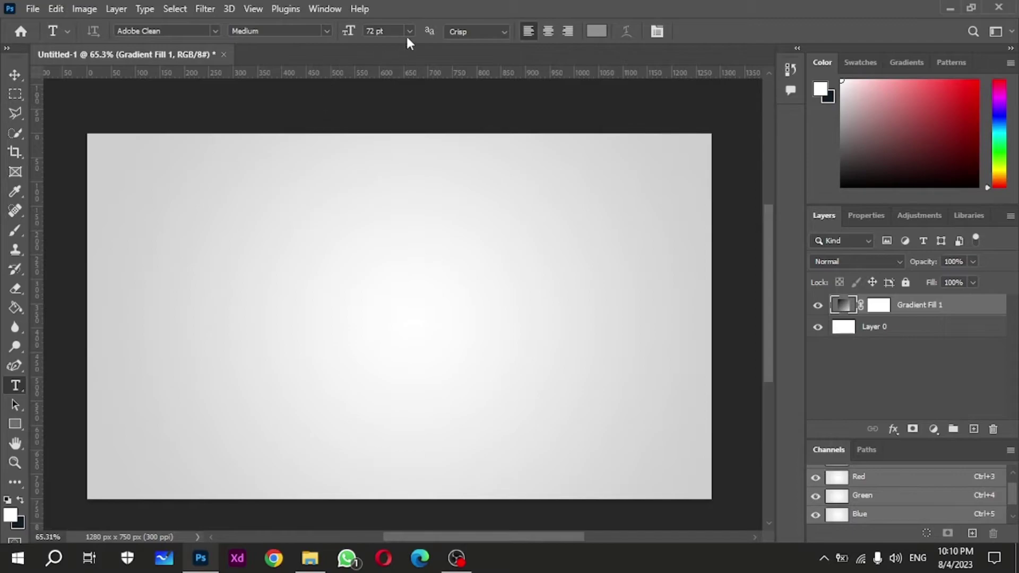
Add a gray letter "A" near the canvas centre in 72 pt Adobe Clean Medium
left_click(345, 334)
type("A")
left_click(12, 75)
Enlarge the letter A to about 223%, centre it on the canvas and stretch it slightly wider
key("ctrl+t")
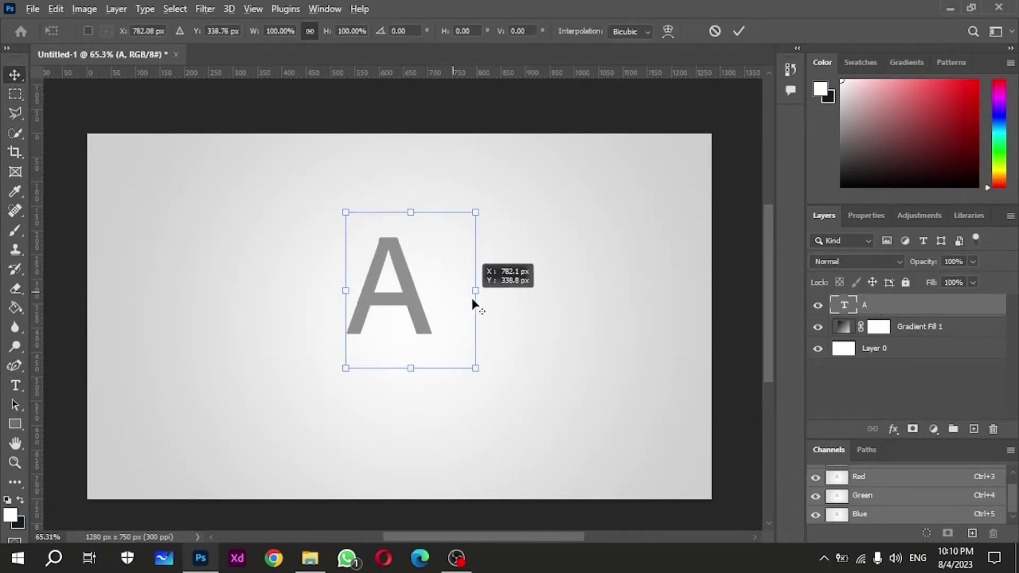
left_click_drag(483, 294, 462, 290)
left_click_drag(284, 303, 475, 358)
left_click_drag(621, 309, 590, 311)
left_click_drag(464, 325, 466, 336)
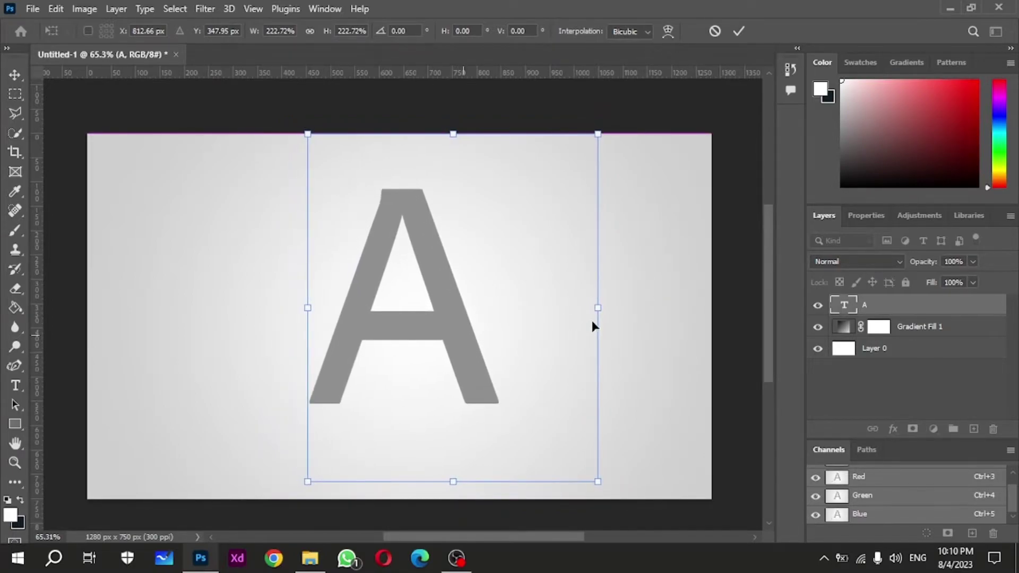
left_click_drag(598, 307, 610, 307)
left_click(737, 32)
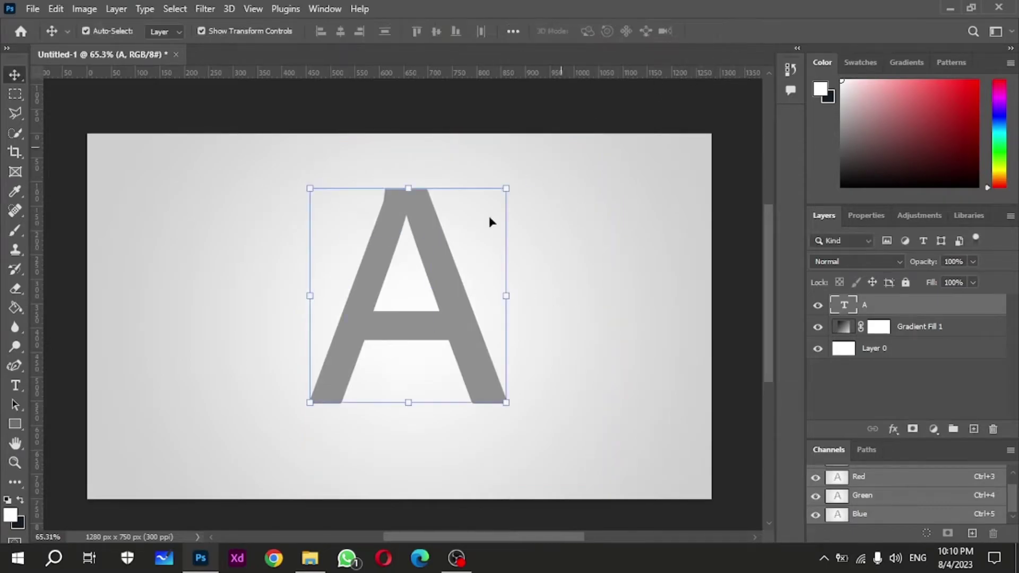
left_click(586, 297)
Open the hoodie photo from the Downloads folder as its own document and select the hooded figure with Quick Selection
left_click(310, 558)
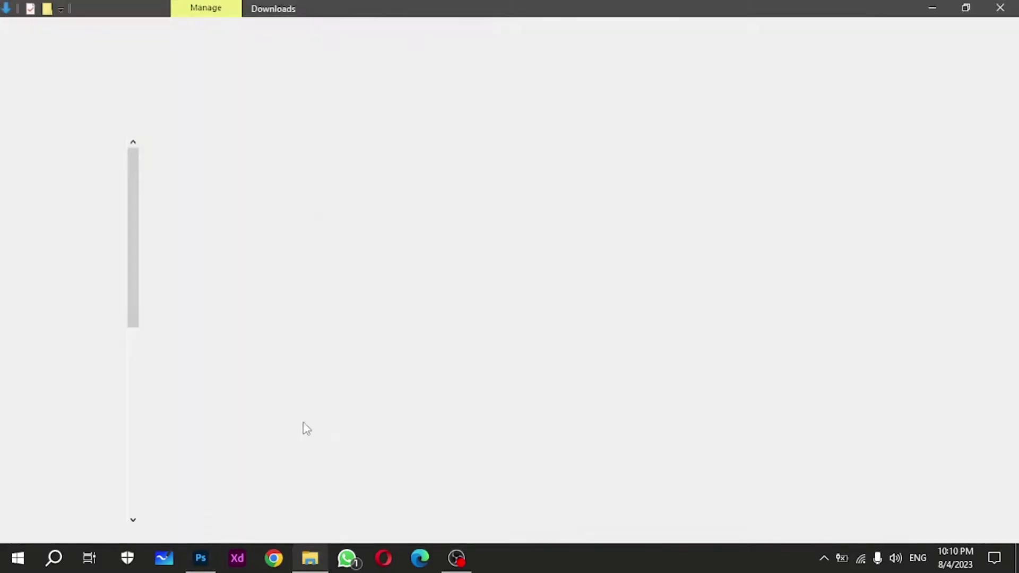
mouse_move(189, 216)
left_mouse_down()
mouse_move(410, 188)
mouse_move(371, 54)
left_mouse_up()
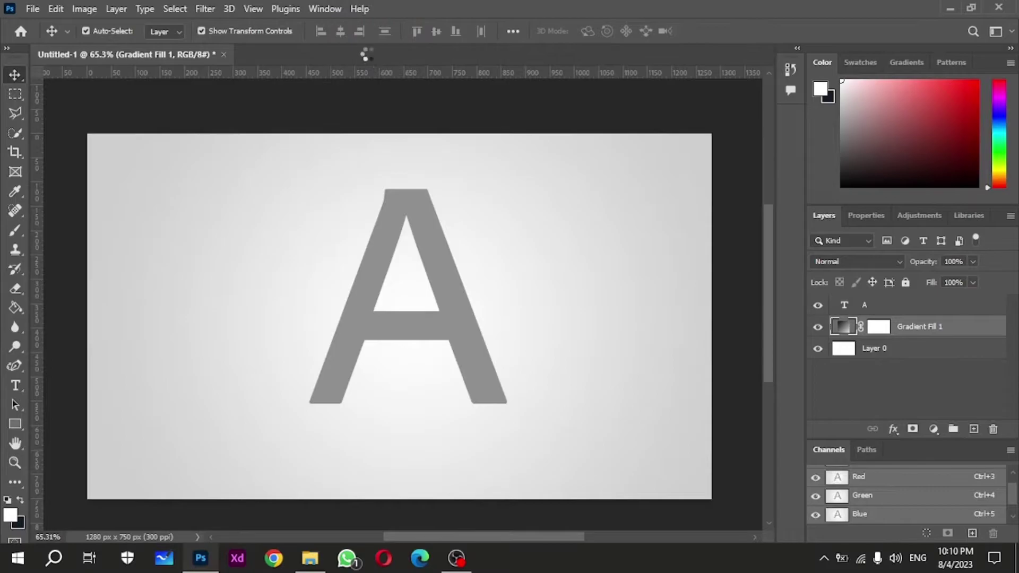
left_click(15, 133)
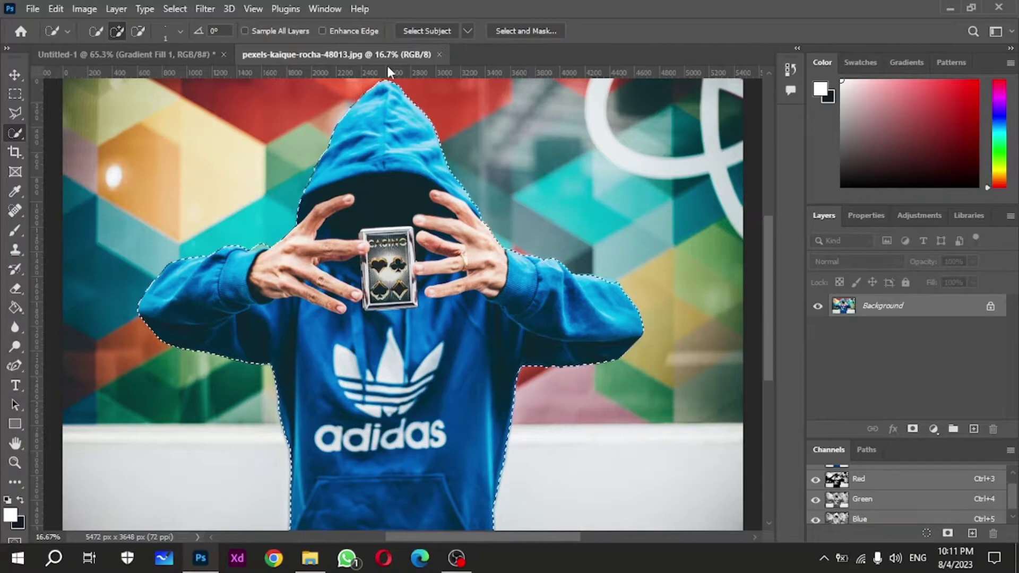
Output the figure's selection from Select and Mask to a new layer with layer mask, leaving Decontaminate Colors off
key("ctrl+alt+r")
left_click(812, 429)
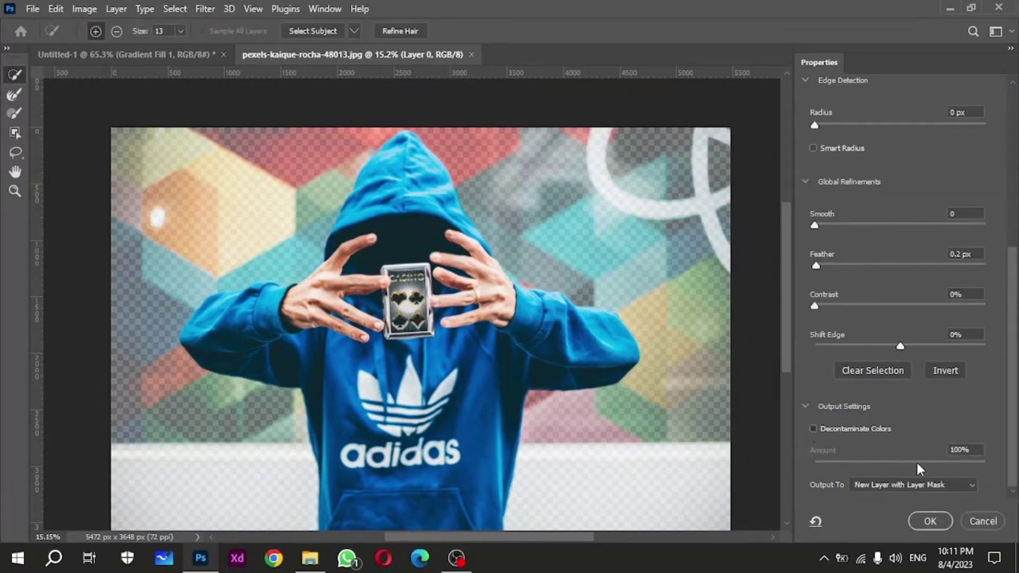
left_click(929, 521)
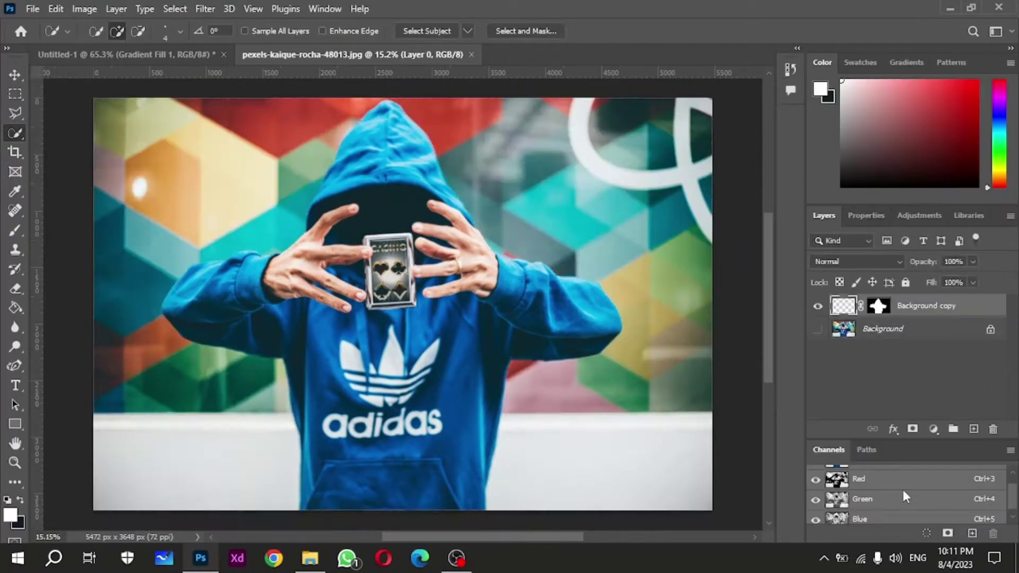
Bring the masked figure into the Untitled-1 document, scale it down over the letter A and stack its layer above the text
left_click_drag(918, 307, 474, 314)
left_click_drag(570, 300, 541, 298)
left_click_drag(658, 297, 533, 300)
left_click(735, 31)
key("w")
left_click_drag(918, 330, 917, 304)
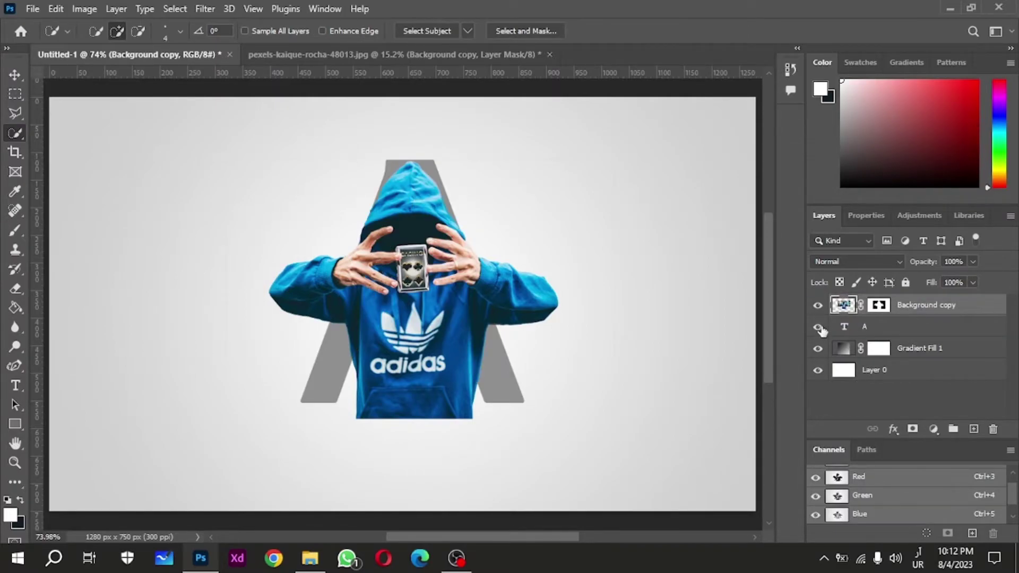
Convert the masked hooded figure layer to a smart object and clip it to the letter A
right_click(935, 306)
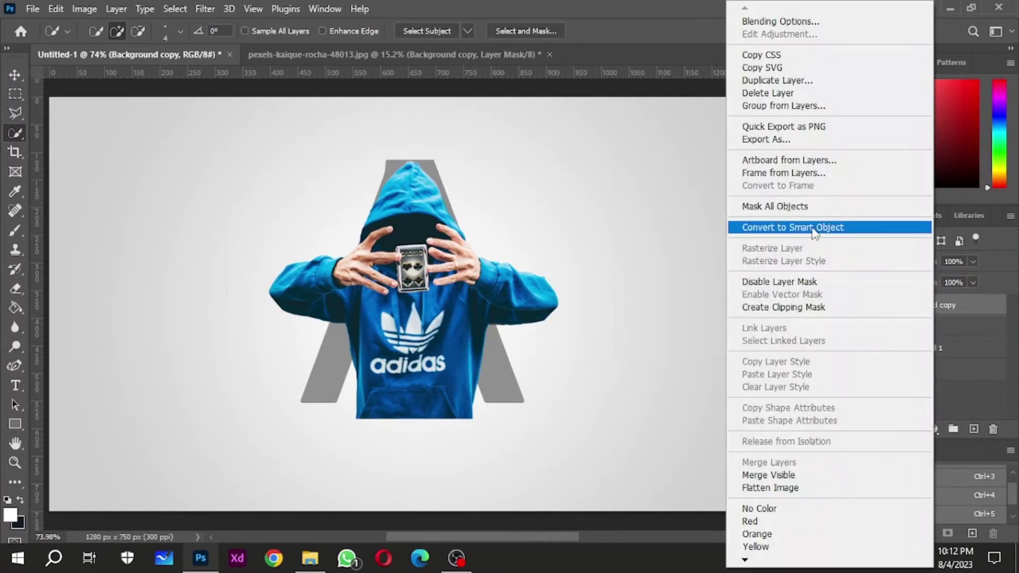
left_click(800, 233)
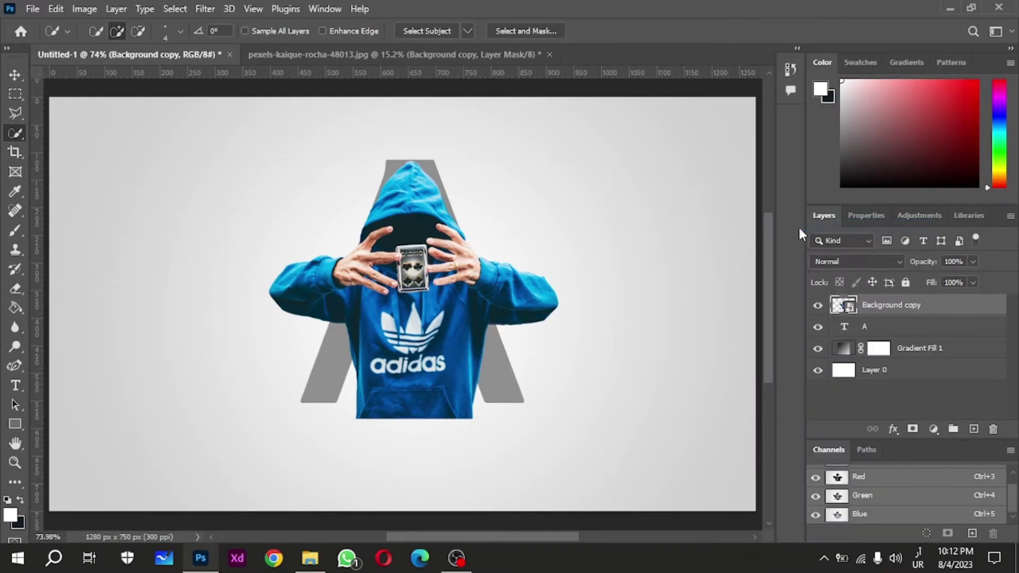
right_click(870, 304)
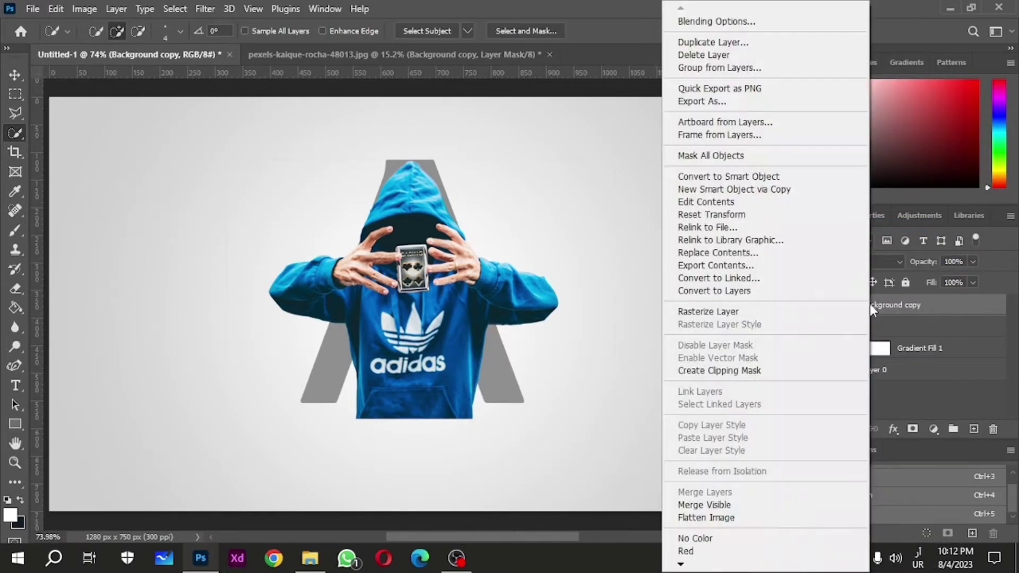
left_click(698, 371)
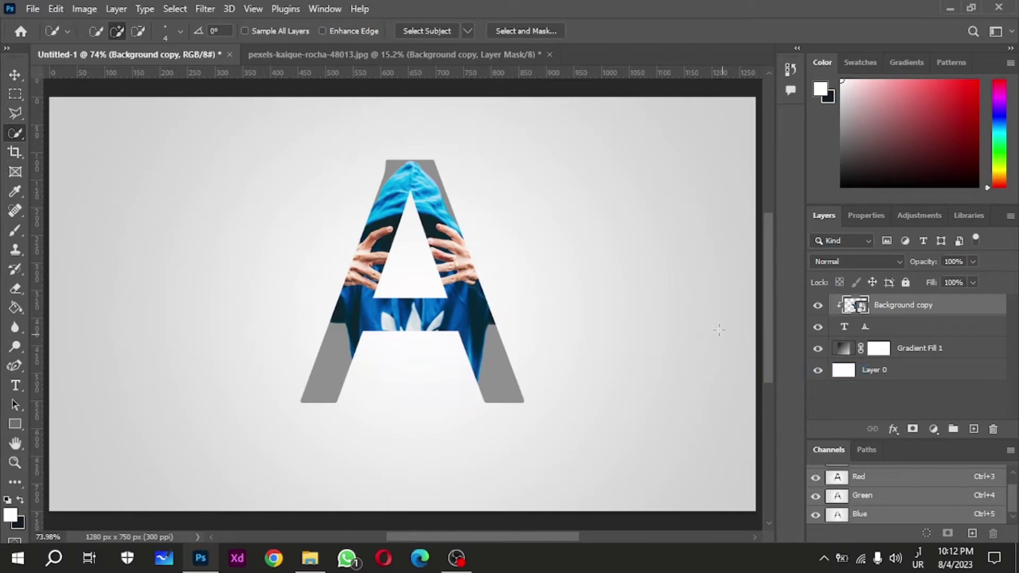
Duplicate the clipped figure layer and select the sleeves, hands and playing card on the copy with Quick Selection
key("v")
key("ctrl+j")
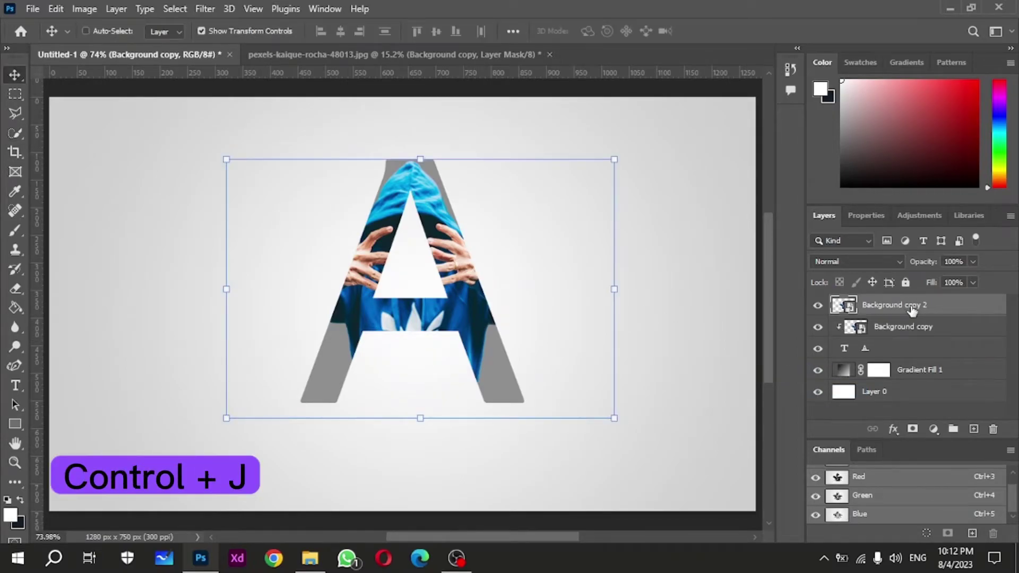
left_click(9, 132)
mouse_move(304, 281)
left_mouse_down()
mouse_move(335, 293)
mouse_move(292, 287)
mouse_move(312, 299)
mouse_move(306, 280)
mouse_move(291, 282)
mouse_move(316, 265)
mouse_move(439, 257)
mouse_move(538, 302)
mouse_move(499, 307)
mouse_move(483, 297)
mouse_move(483, 331)
left_mouse_up()
left_click_drag(333, 296, 355, 311)
left_click(366, 256)
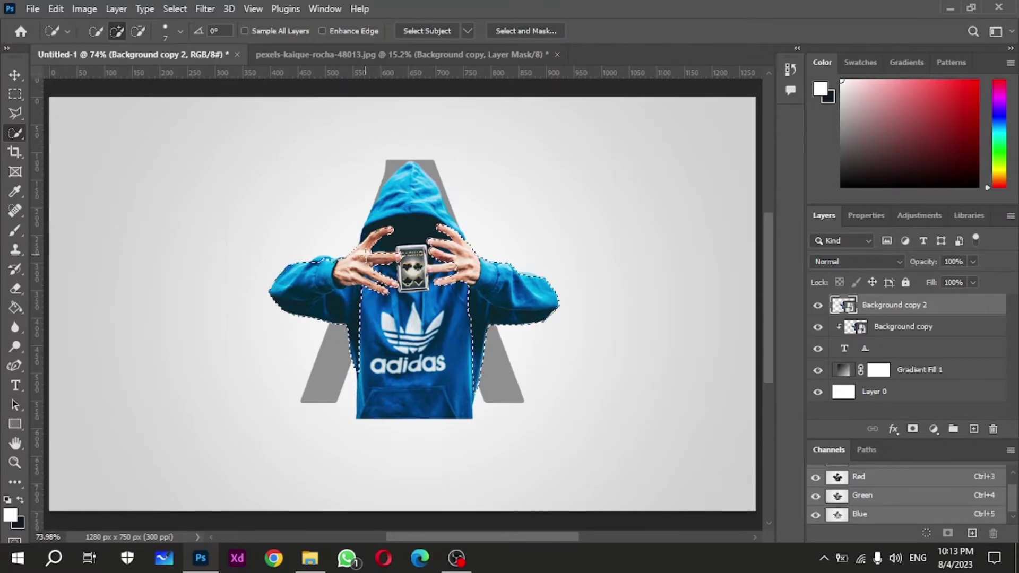
mouse_move(407, 265)
left_mouse_down()
mouse_move(420, 264)
mouse_move(419, 273)
left_mouse_up()
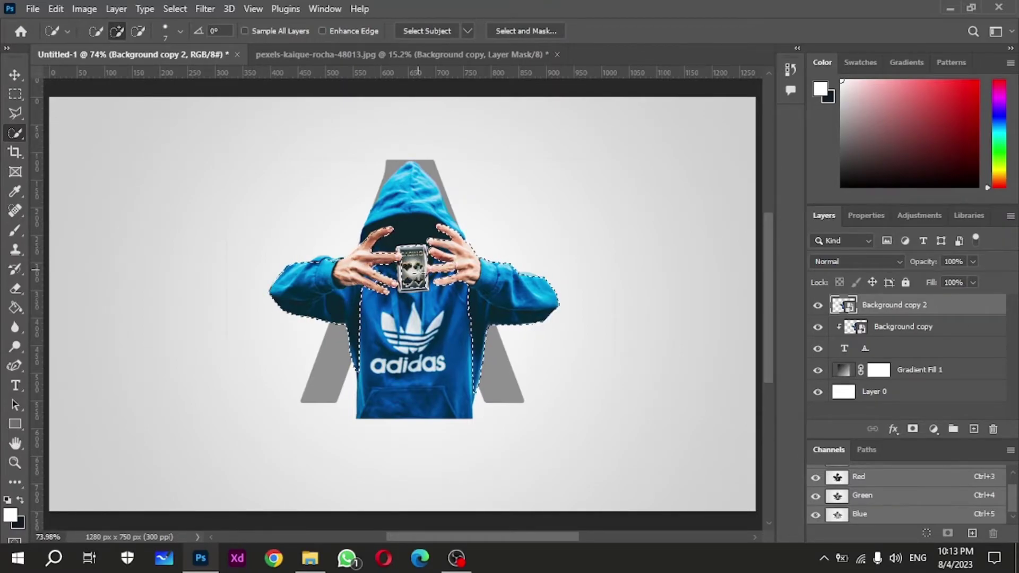
Trim the hoodie's lower sides from the selection and mask the duplicate layer to the sleeves, hands and card
scroll(419, 268, "up", 1)
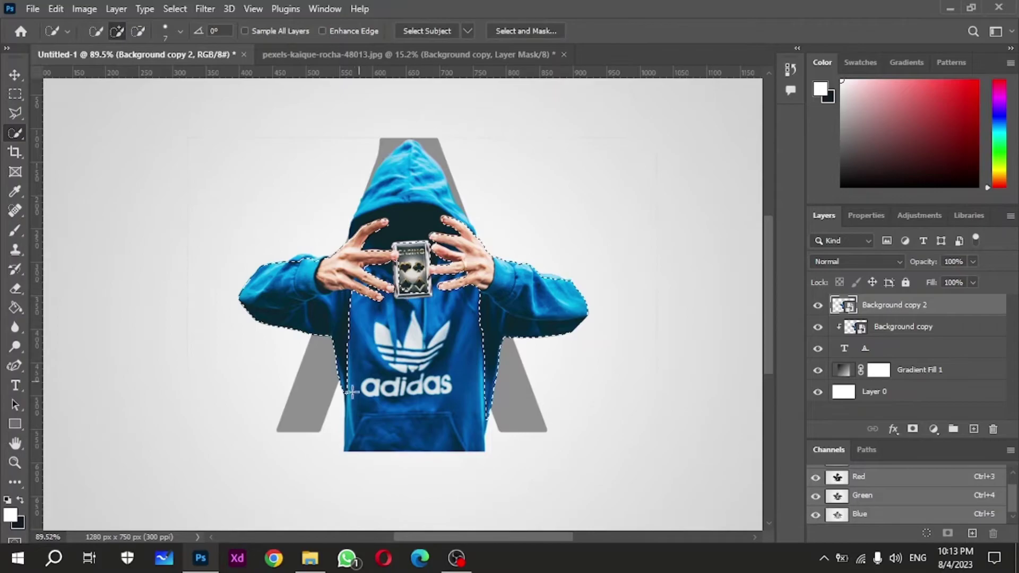
key("alt")
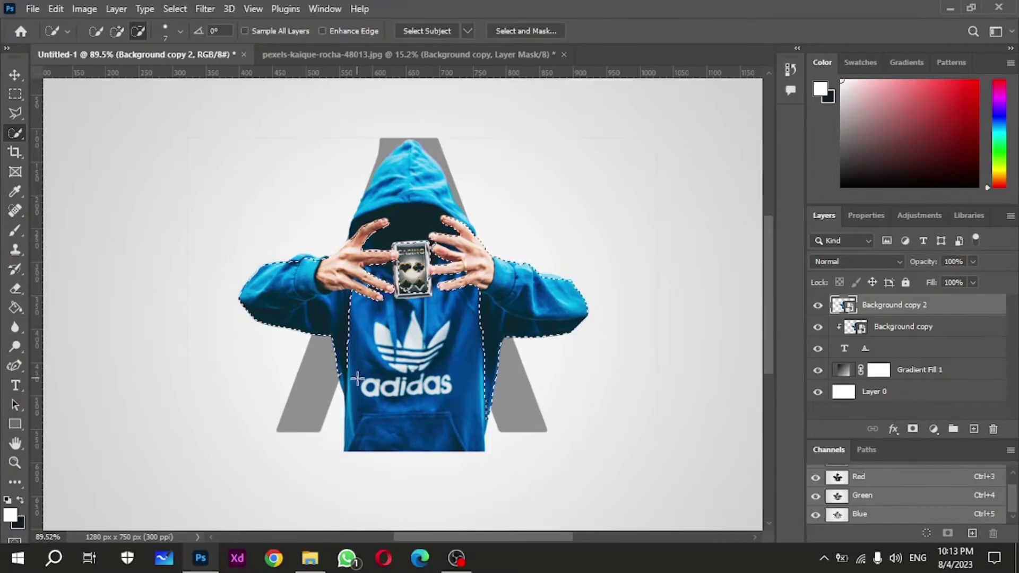
left_click_drag(486, 397, 498, 419)
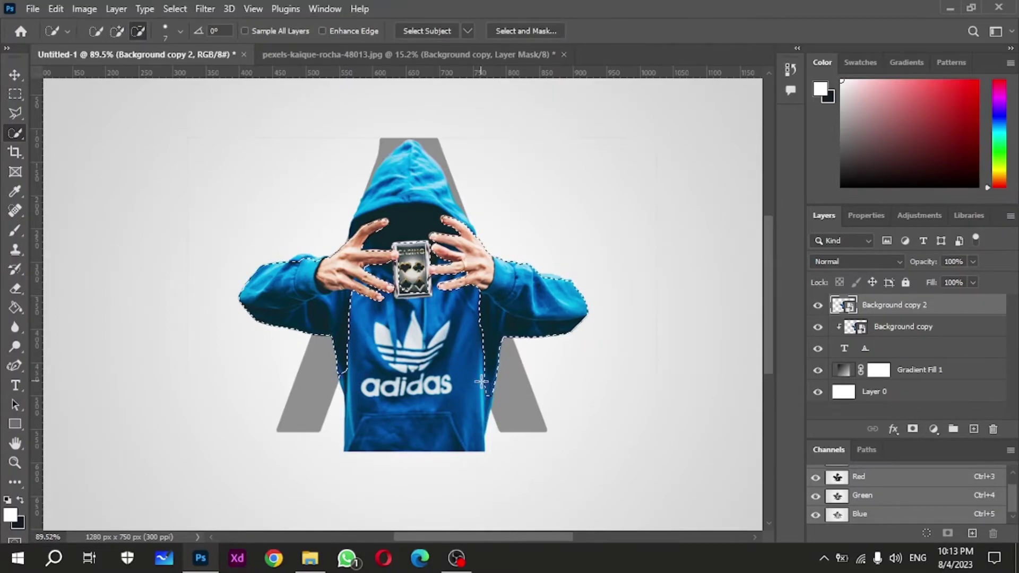
scroll(481, 381, "down", 1)
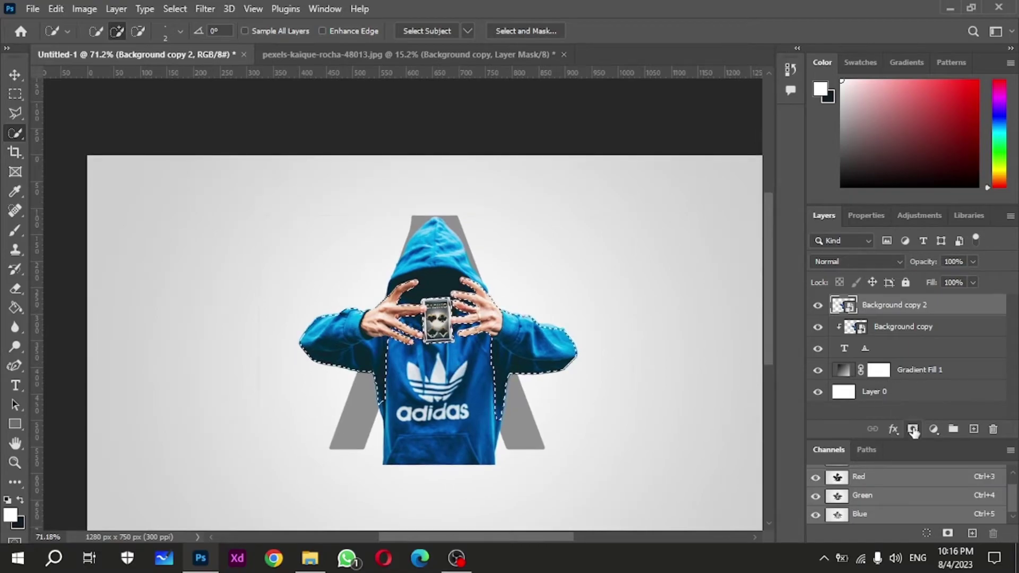
left_click(912, 430)
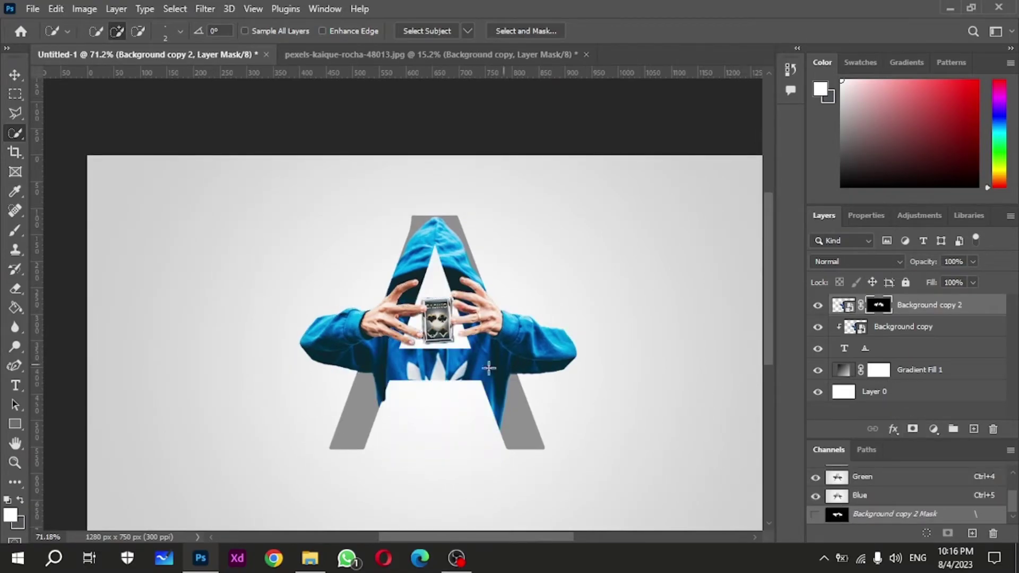
Compare the composition with the masked sleeves-and-hands layer hidden and shown
left_click(817, 306)
left_click(817, 306)
left_click(817, 306)
left_click(817, 306)
left_click_drag(637, 357, 614, 325)
left_click(817, 307)
left_click(818, 312)
left_click(817, 311)
left_click(817, 312)
left_click(817, 313)
left_click(817, 313)
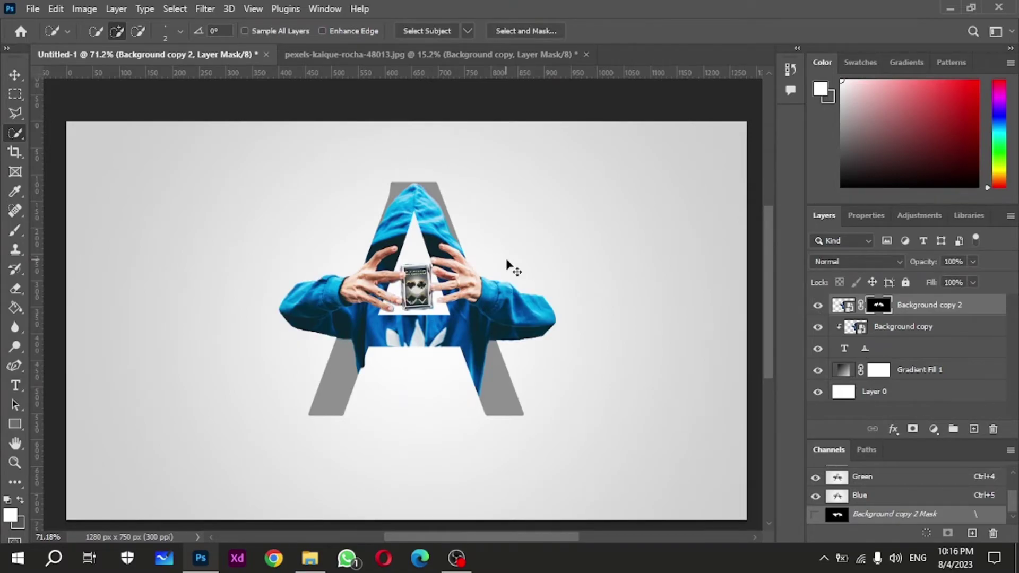
scroll(507, 260, "up", 1)
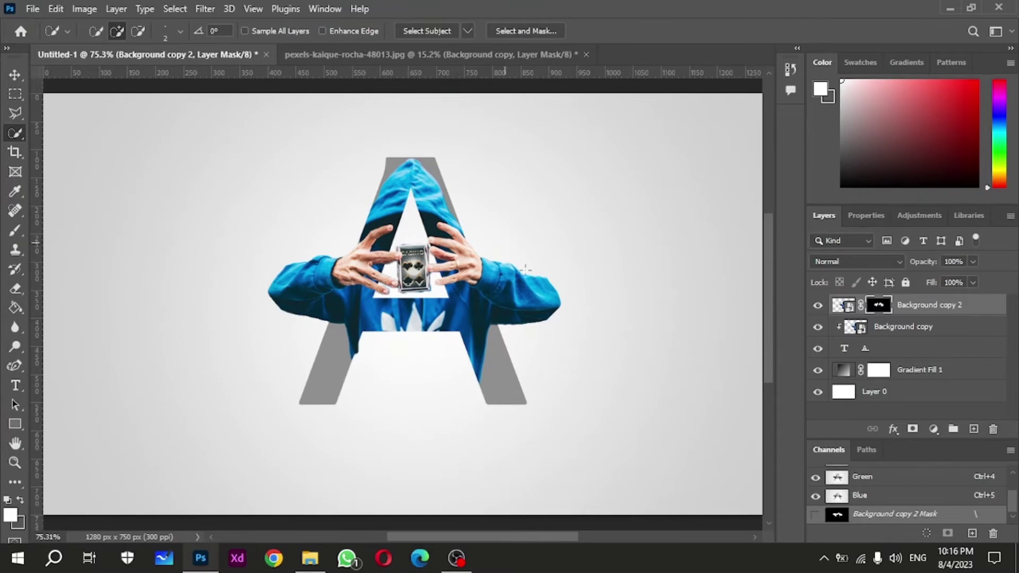
Add a solid white stroke outside the letter A with Normal blend mode
left_click(898, 333)
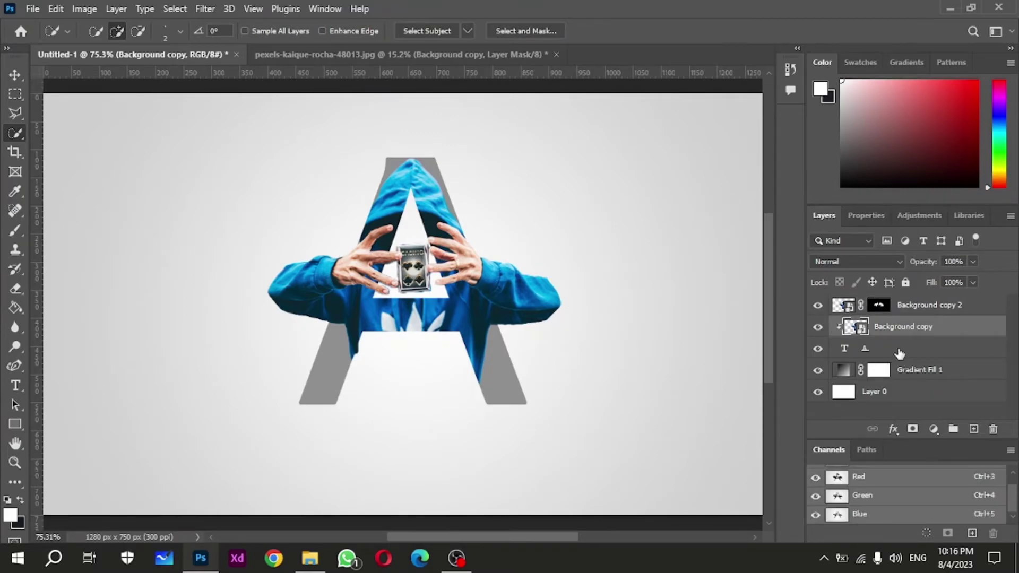
left_click(898, 352)
right_click(899, 350)
left_click(757, 22)
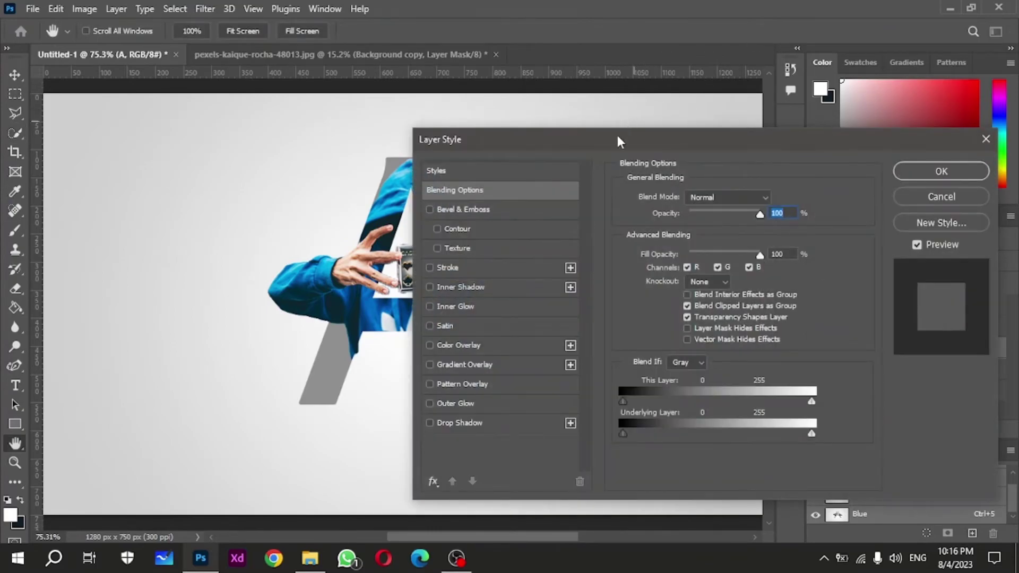
left_click_drag(609, 108, 670, 134)
left_click(499, 262)
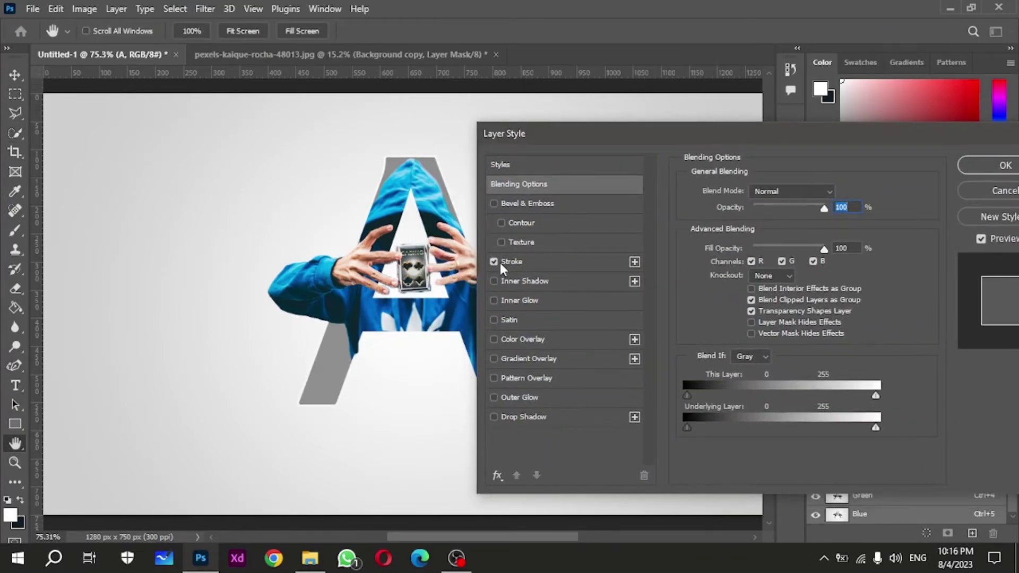
left_click(535, 262)
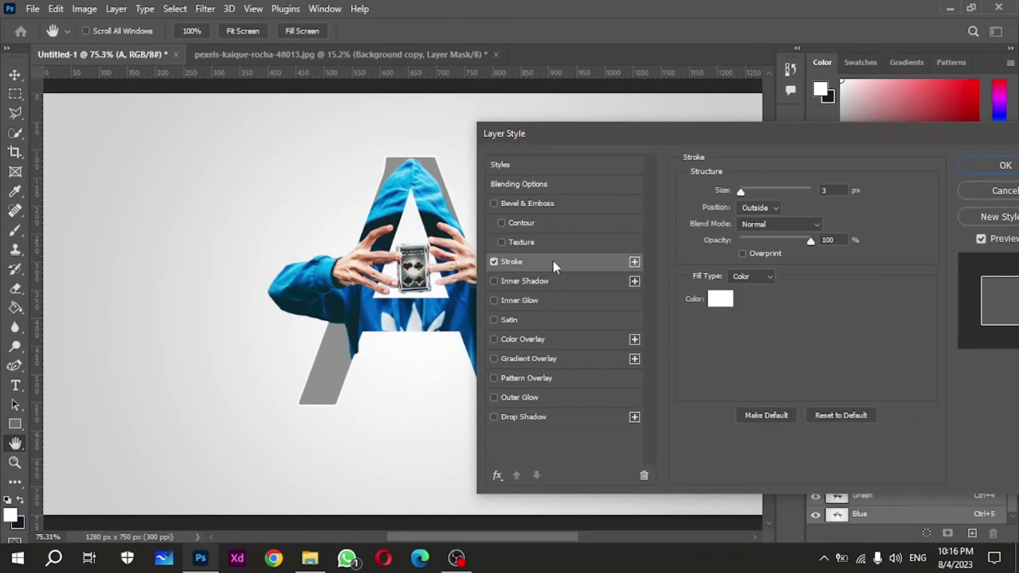
left_click(836, 192)
left_click(755, 207)
left_click(756, 205)
left_click(768, 225)
left_click(821, 225)
Add a black Multiply drop shadow to the letter A: 31% opacity, 55° angle, 13 px distance, 10 px size, 4% noise
left_click(536, 417)
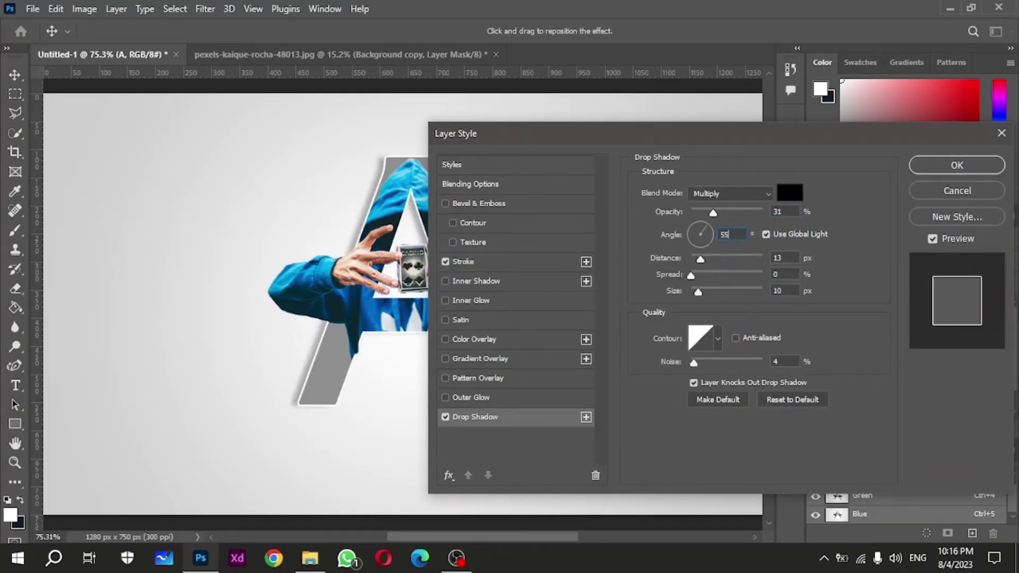
mouse_move(578, 131)
left_mouse_down()
mouse_move(698, 136)
mouse_move(679, 139)
mouse_move(748, 151)
mouse_move(489, 125)
mouse_move(530, 161)
mouse_move(591, 158)
mouse_move(596, 151)
mouse_move(583, 160)
mouse_move(578, 140)
left_mouse_up()
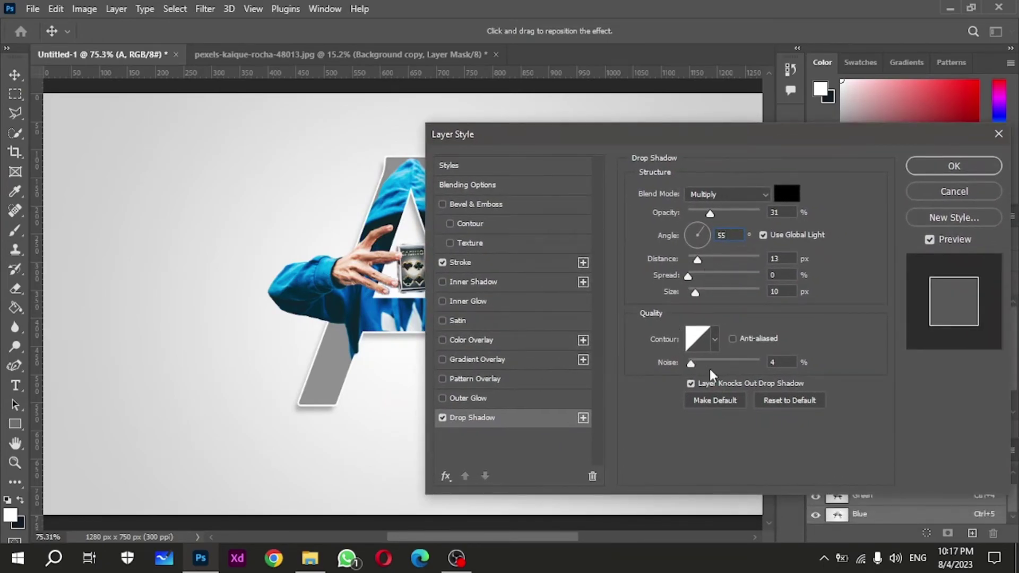
left_click(954, 167)
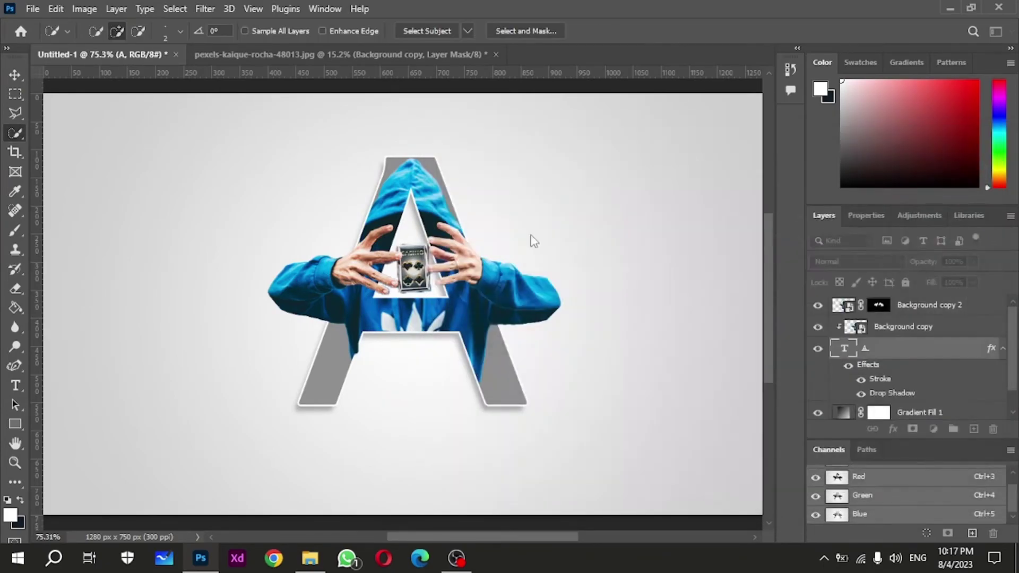
Recolor the first stop of the background gradient fill to dark green 015a3a
scroll(445, 274, "down", 1)
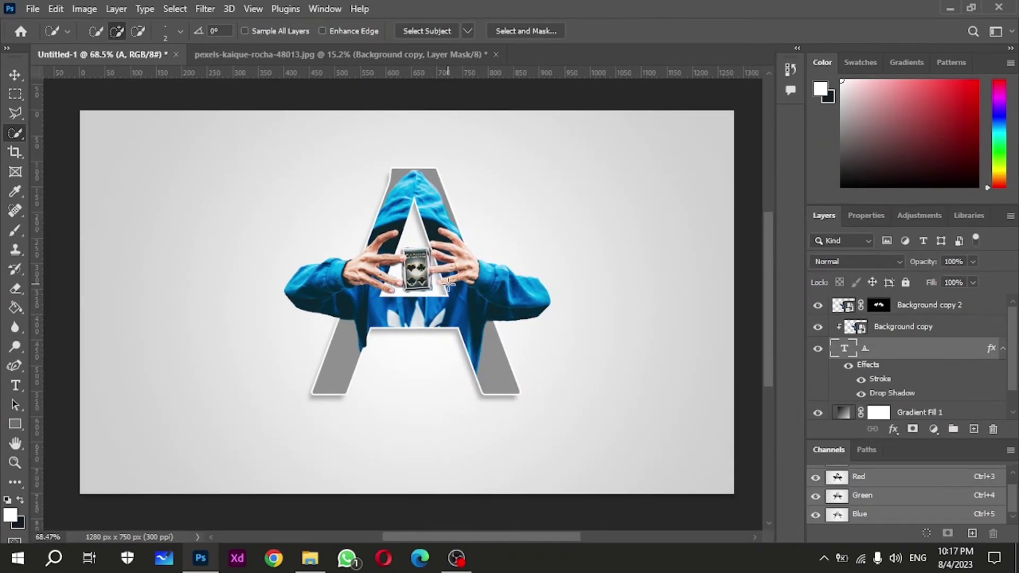
scroll(448, 284, "up", 1)
scroll(447, 284, "down", 1)
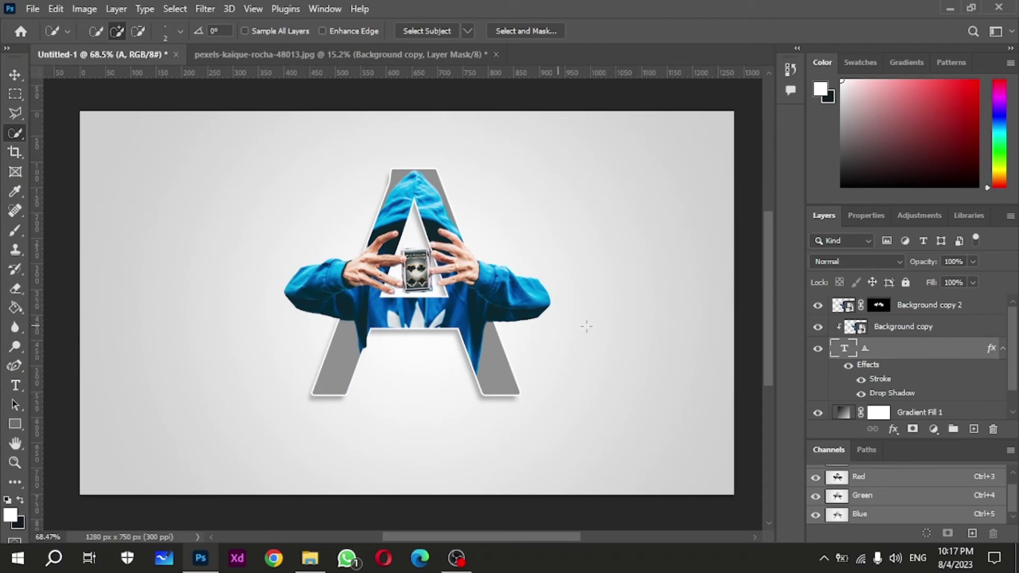
scroll(852, 382, "down", 1)
double_click(846, 392)
left_click(658, 173)
double_click(634, 364)
left_click(800, 301)
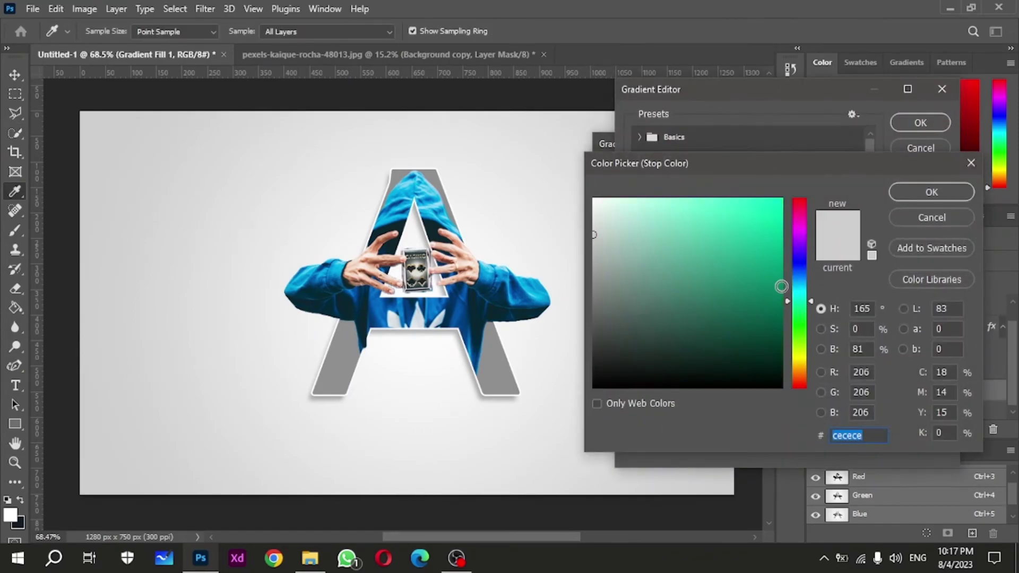
left_click_drag(781, 287, 779, 321)
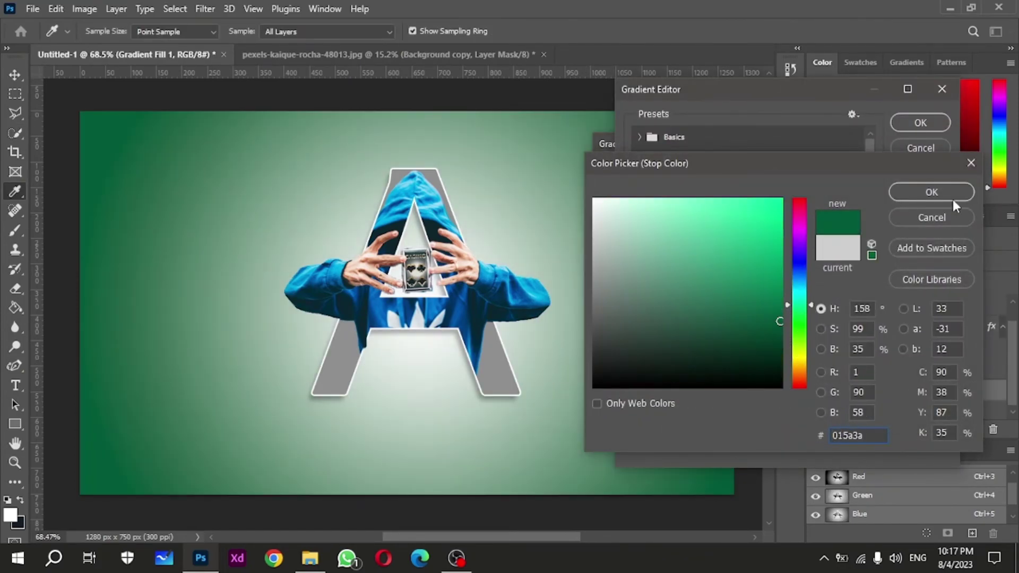
left_click(950, 192)
Set the background gradient's stop at location 100% to a very light gray
double_click(935, 364)
mouse_move(595, 212)
left_mouse_down()
mouse_move(594, 403)
mouse_move(592, 211)
left_mouse_up()
left_click(931, 192)
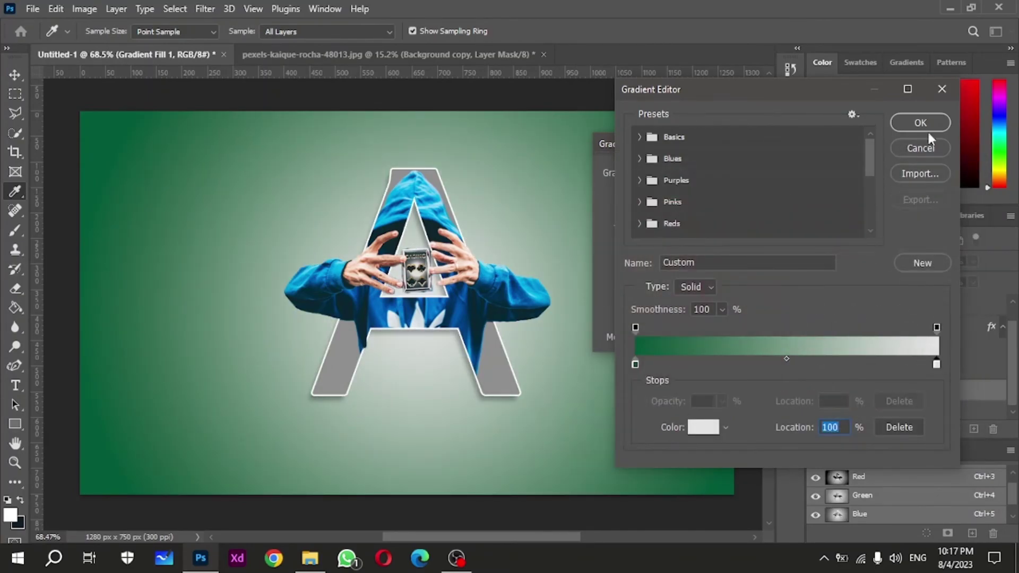
left_click(913, 148)
Scale the radial background gradient to 95% and apply the gradient fill
left_click_drag(684, 252, 660, 269)
left_click_drag(730, 274, 671, 259)
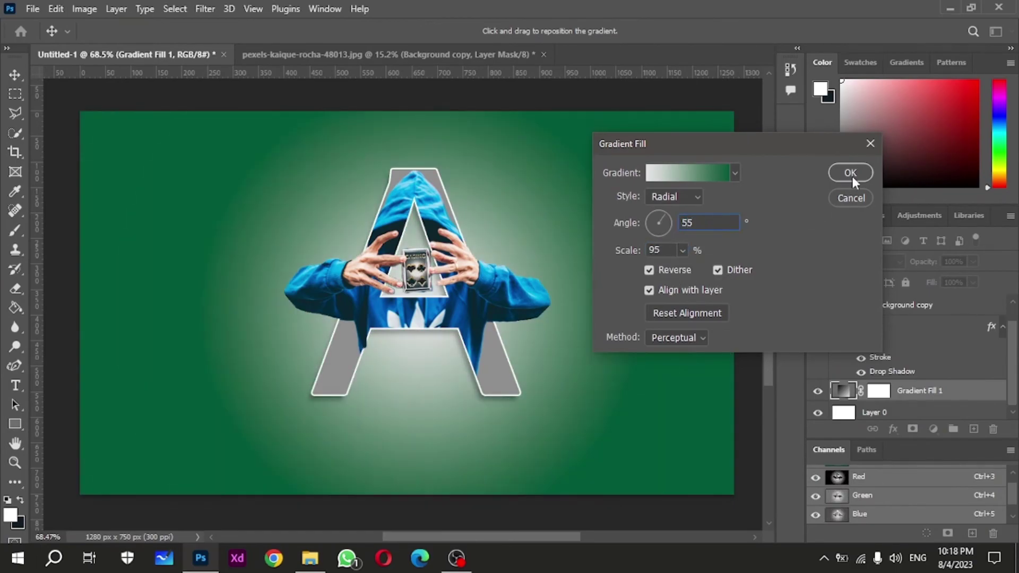
left_click(849, 173)
key("w")
scroll(566, 304, "up", 1)
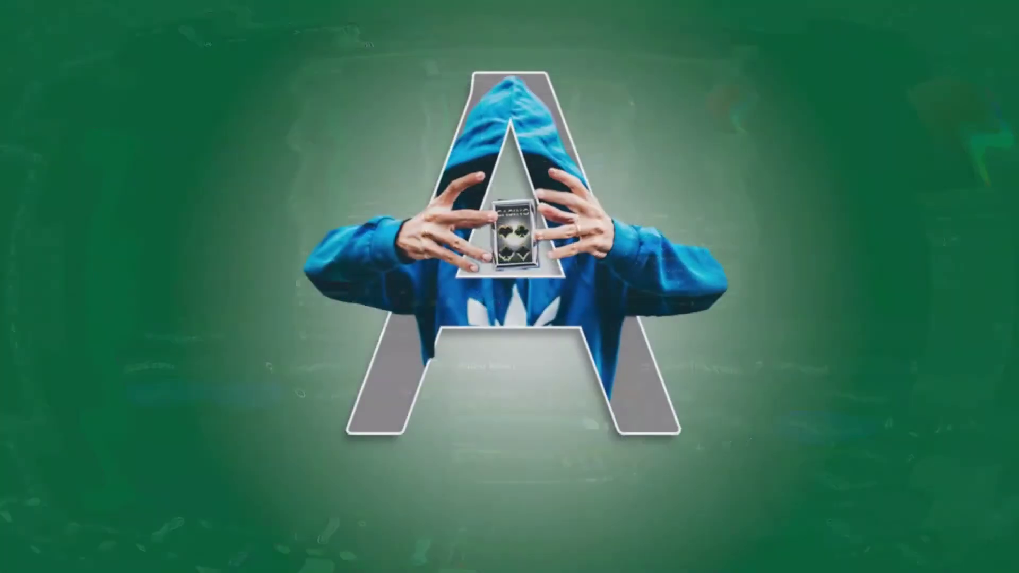